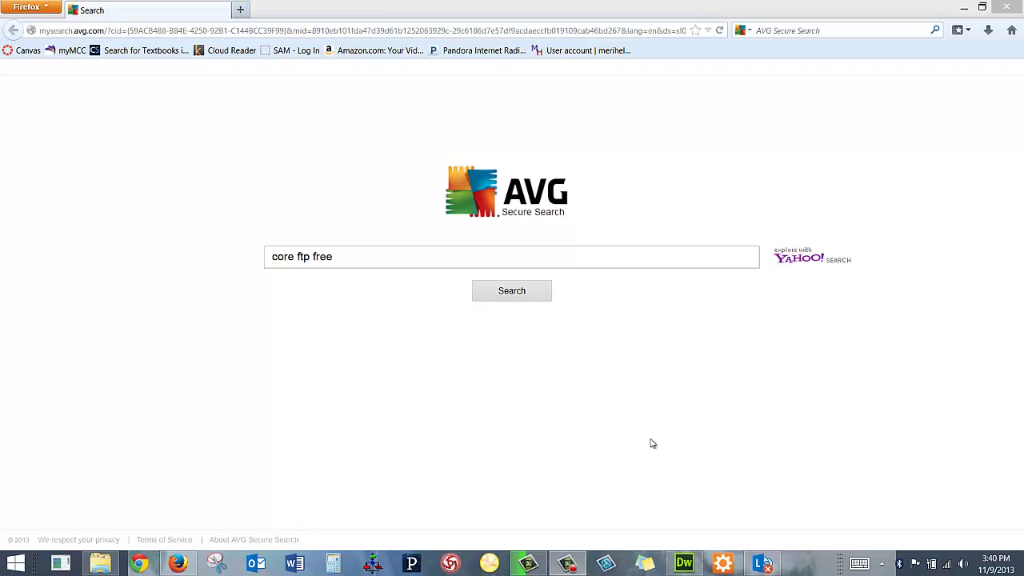
# Step: Search the web for "core ftp free" and open the official Core FTP site from the results
pyautogui.click(547, 296)
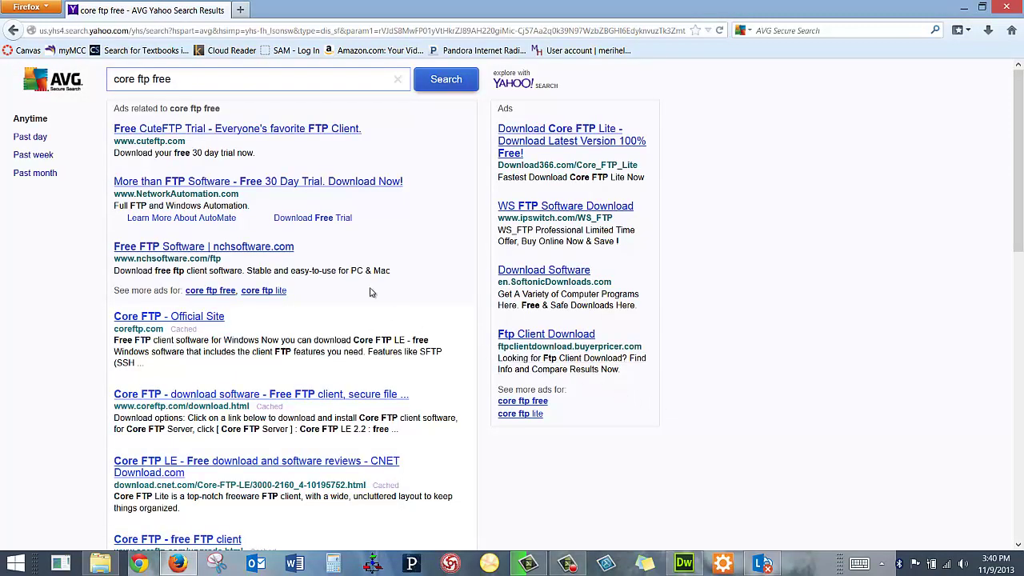
pyautogui.scroll(-2, 223, 248)
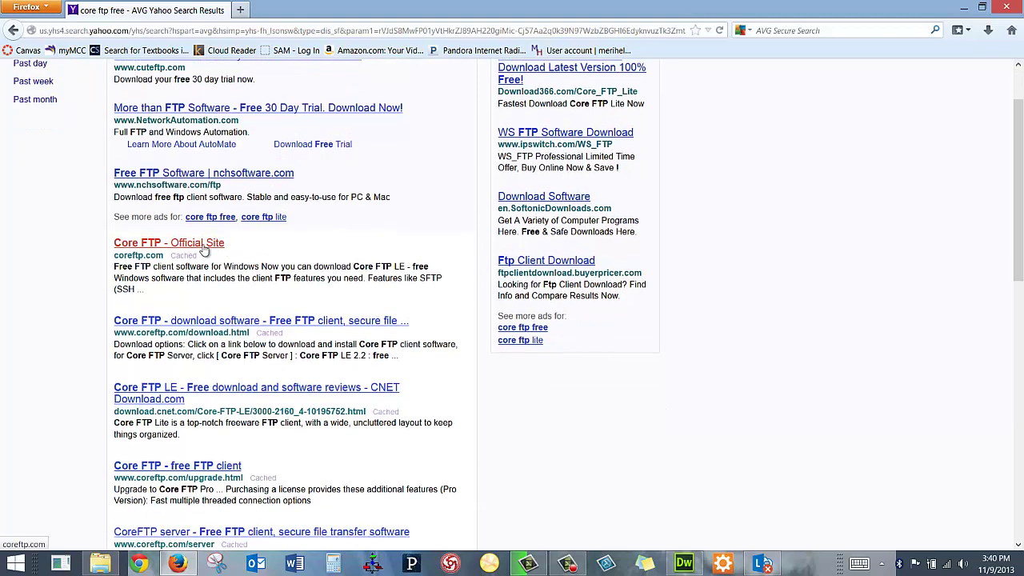
pyautogui.click(229, 247)
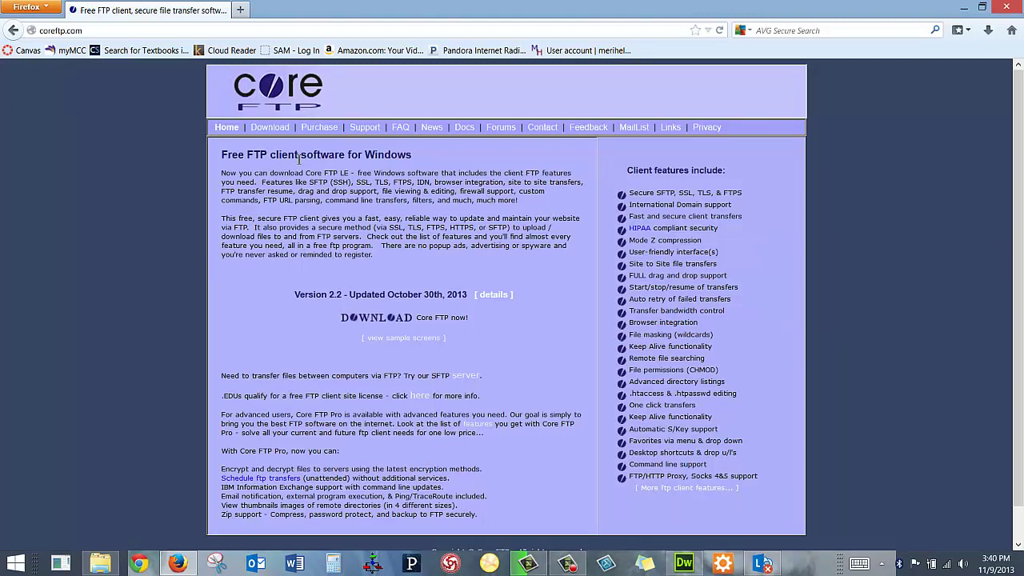
pyautogui.click(281, 128)
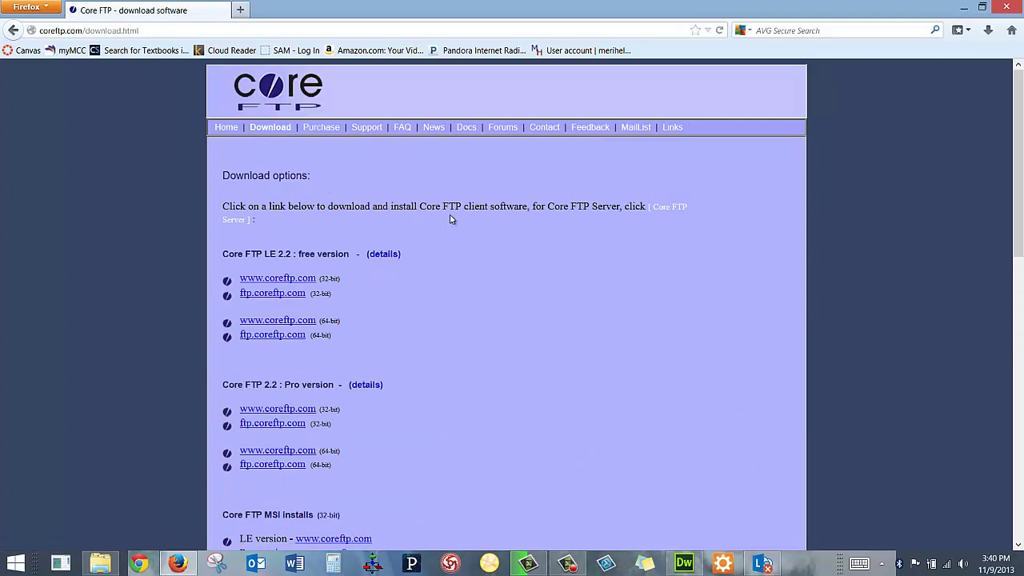
pyautogui.click(310, 285)
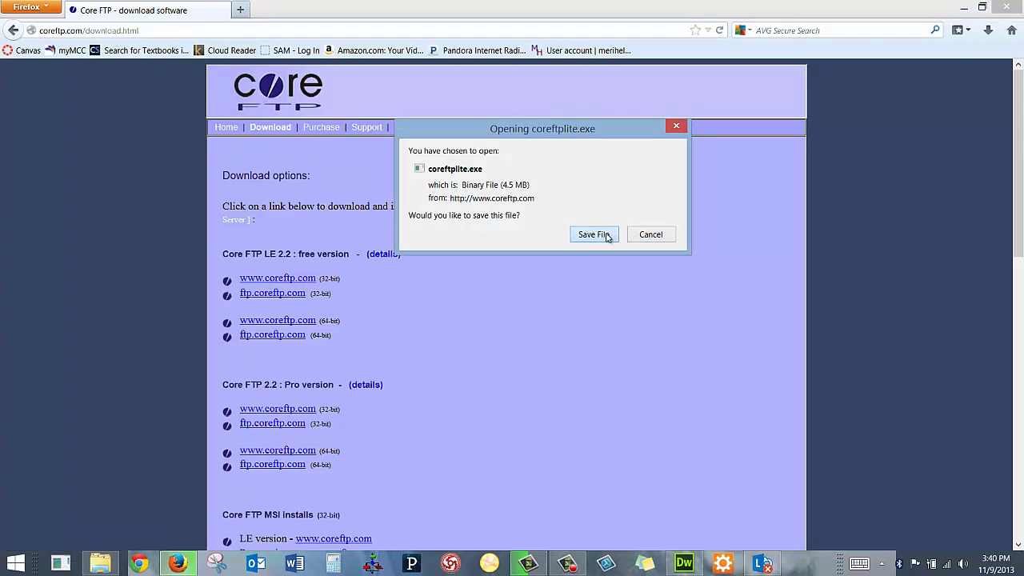
pyautogui.click(607, 233)
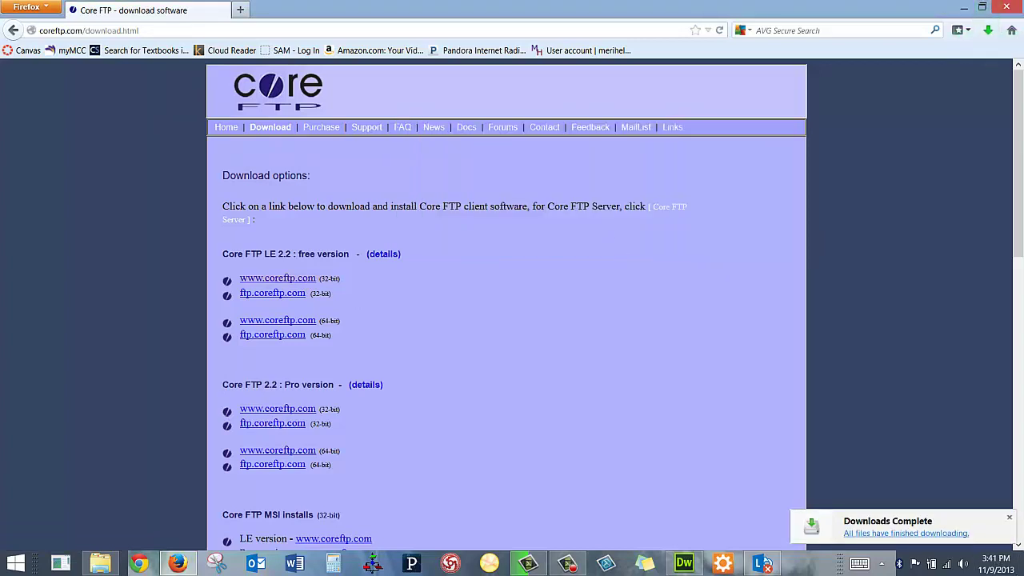
# Step: Run the downloaded coreftplite.exe installer and accept its license agreement
pyautogui.click(803, 532)
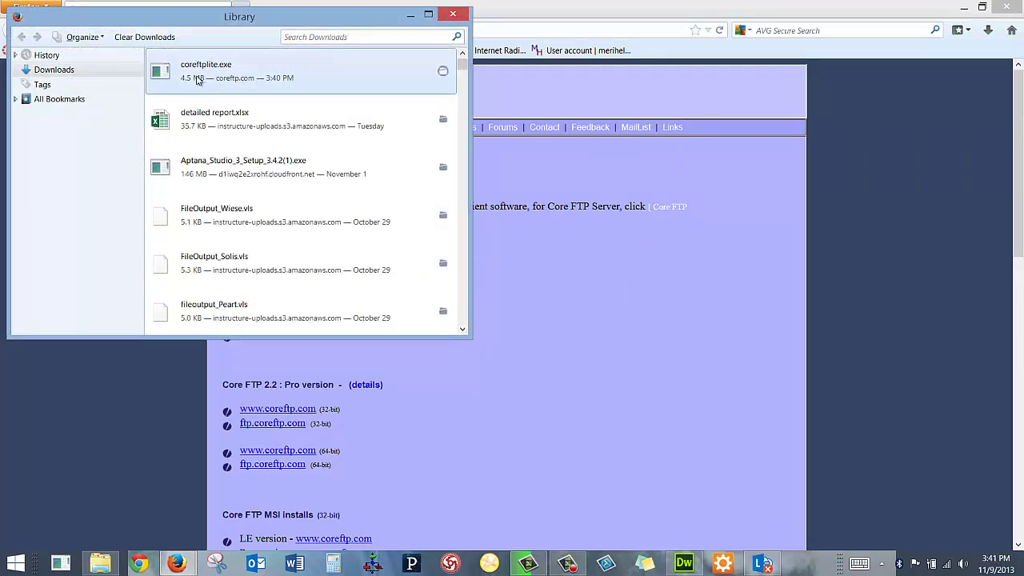
pyautogui.doubleClick(162, 73)
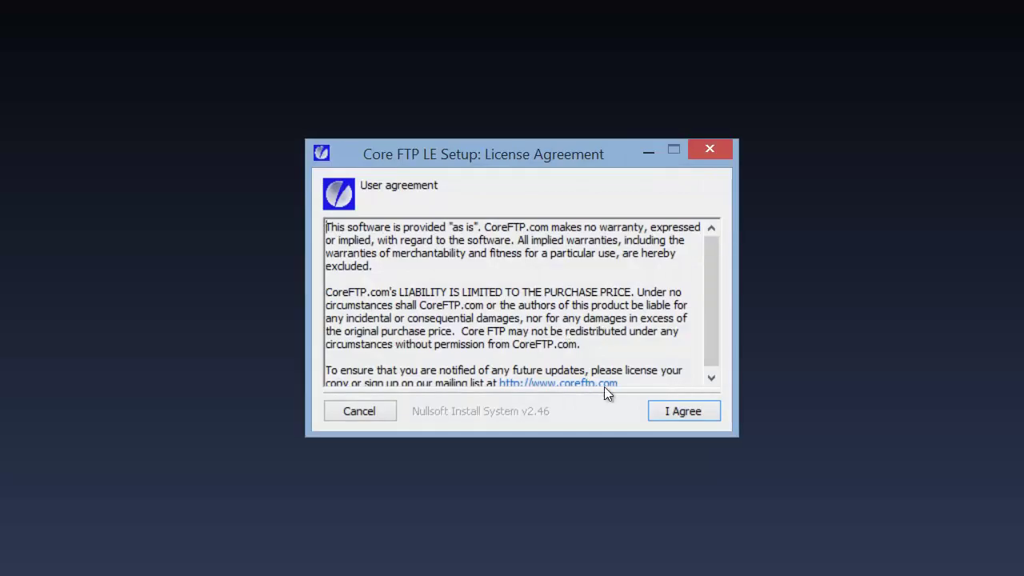
pyautogui.click(683, 416)
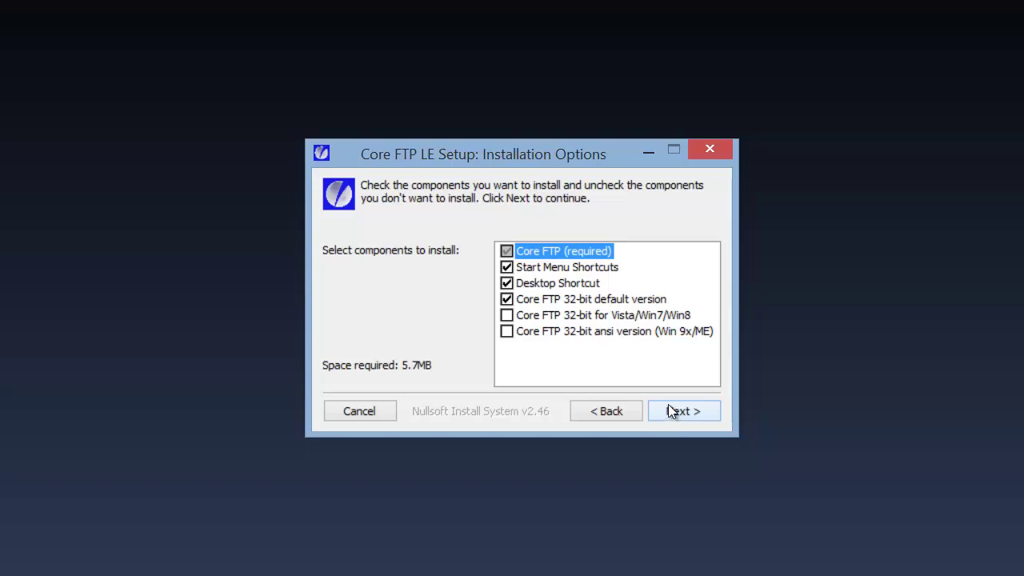
# Step: Choose the Core FTP 32-bit for Vista/Win7/Win8 component and install it in C:\Program Files (x86)\CoreFTP
pyautogui.click(508, 315)
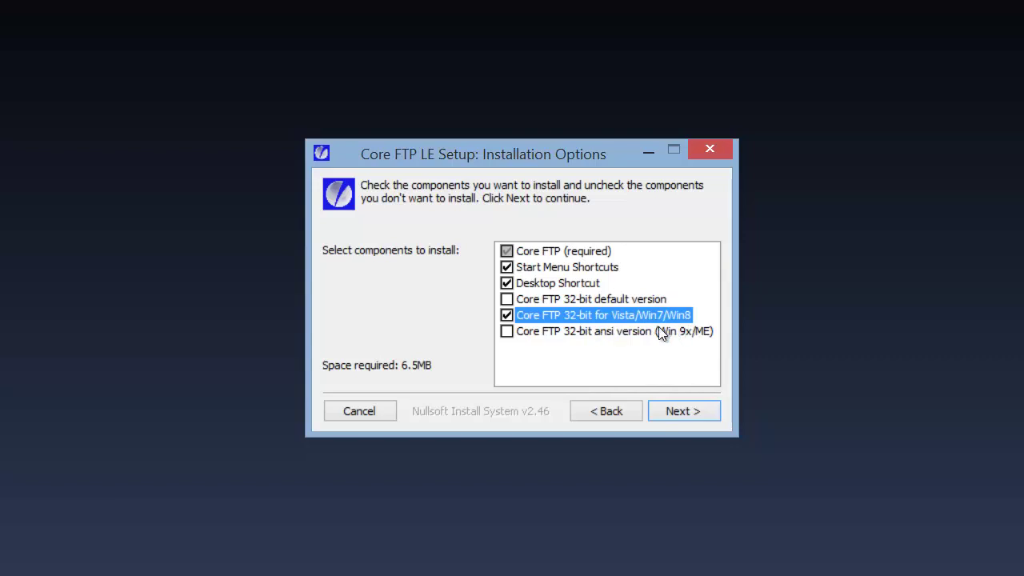
pyautogui.click(699, 414)
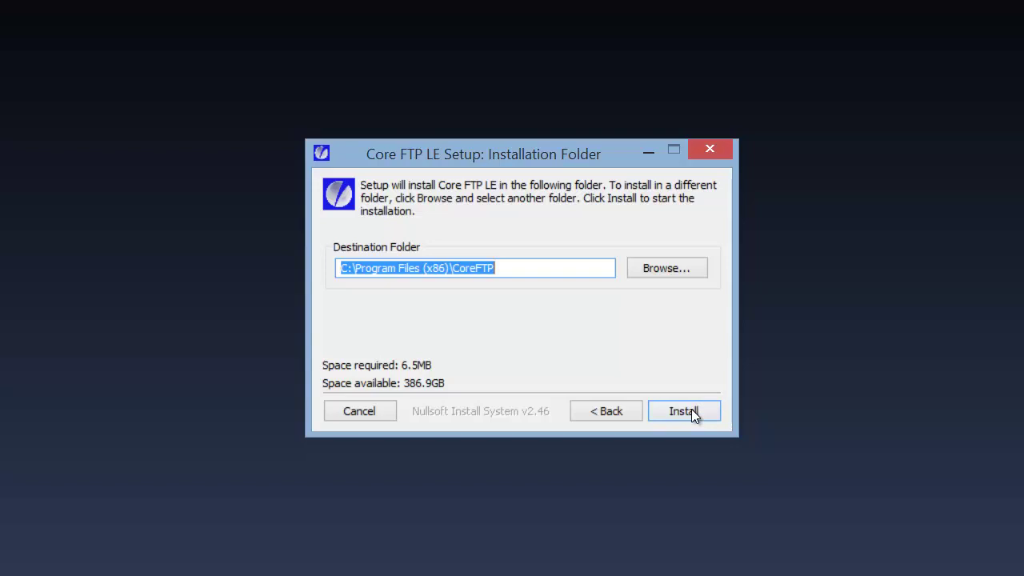
pyautogui.click(694, 409)
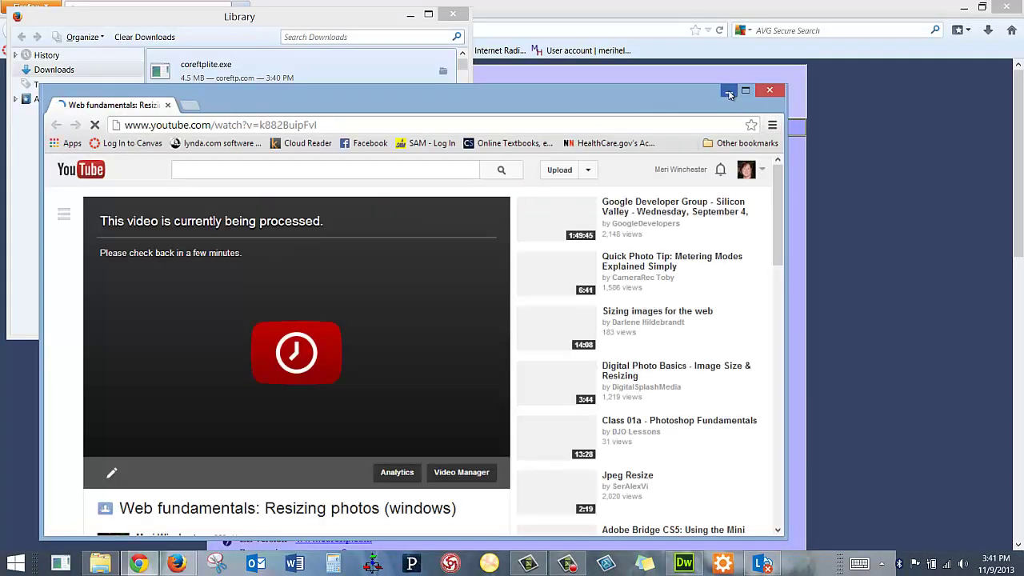
# Step: Minimize the YouTube and Camtasia Studio windows and close the downloads list and Firefox to reach the desktop
pyautogui.click(728, 94)
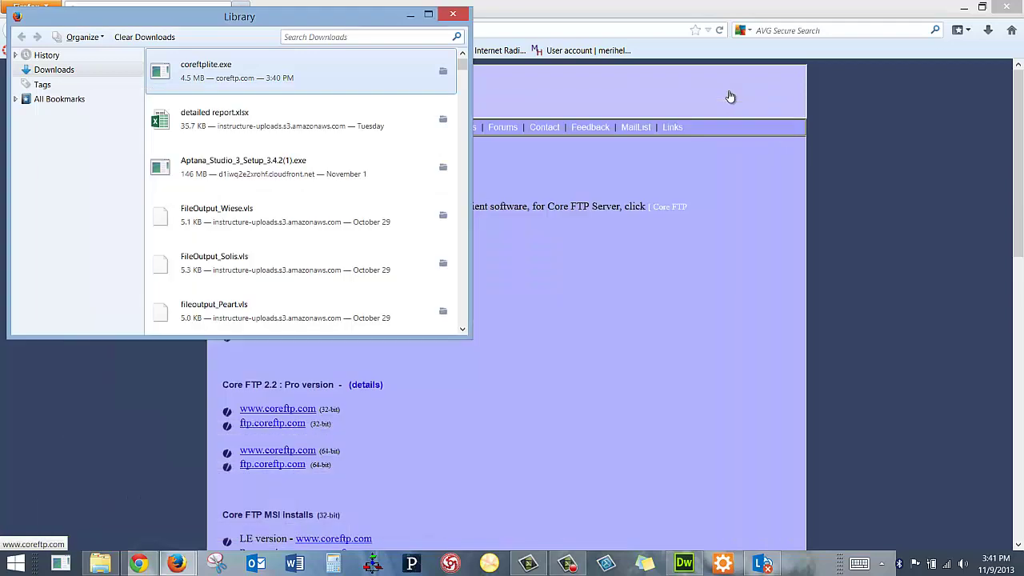
pyautogui.click(457, 14)
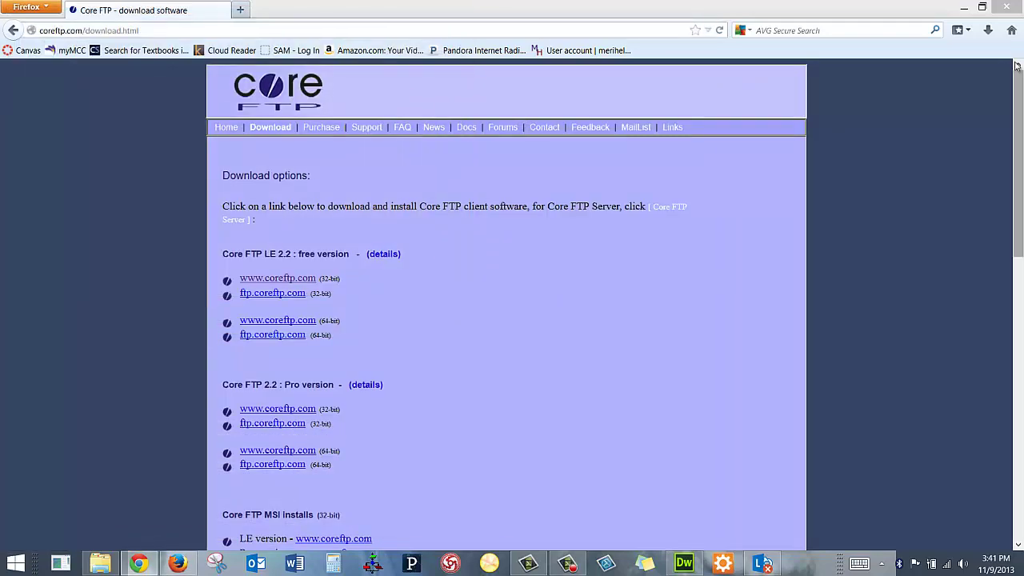
pyautogui.click(1009, 10)
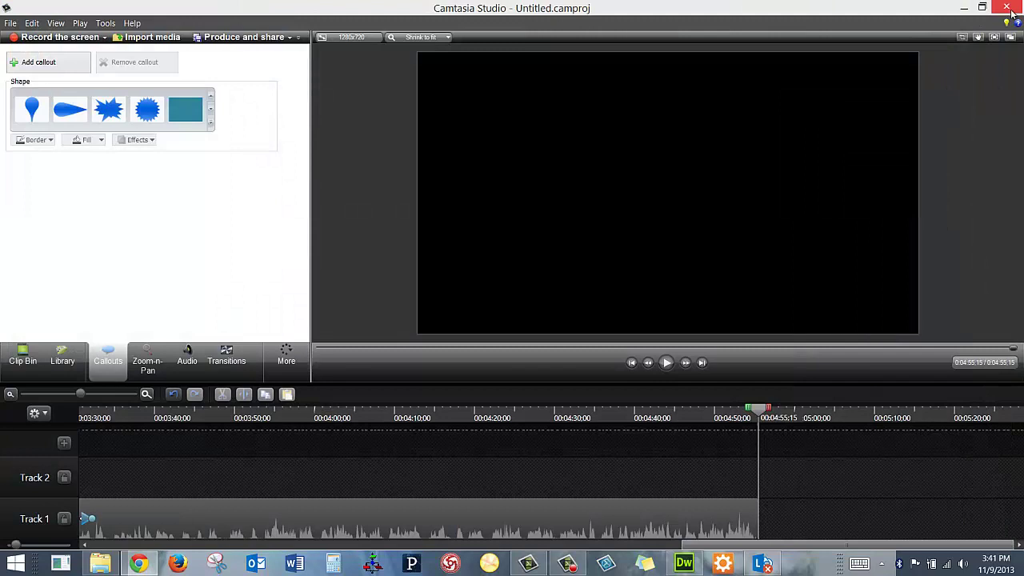
pyautogui.click(964, 9)
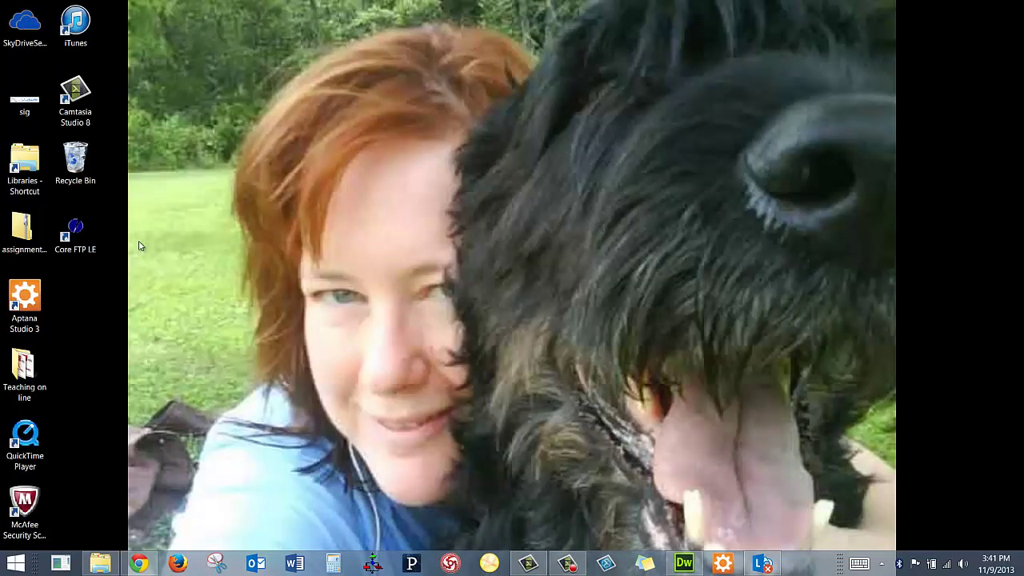
# Step: Launch Core FTP LE, make it the default FTP client, and decline Notepad as the editor for ASCII files
pyautogui.doubleClick(75, 232)
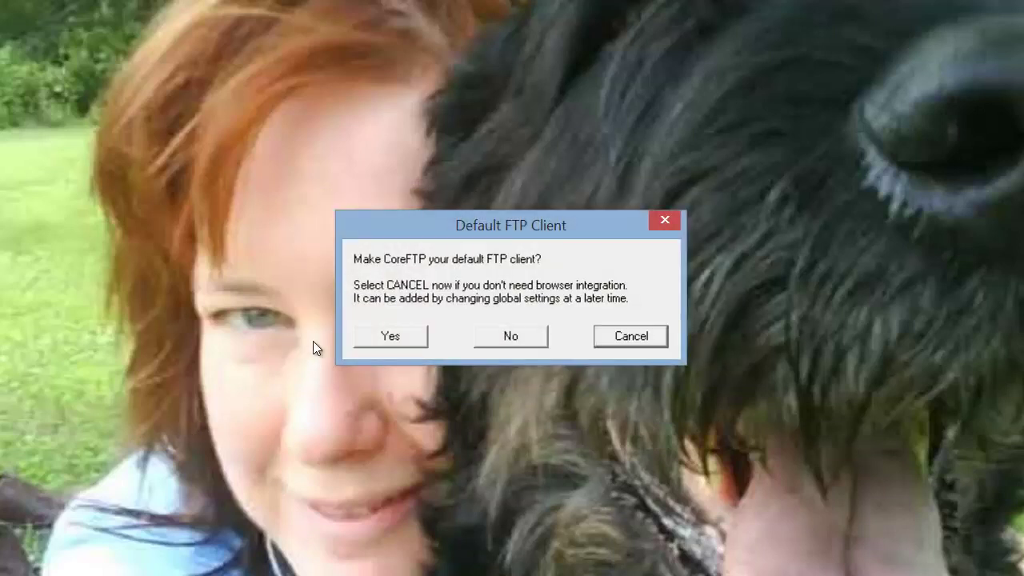
pyautogui.click(386, 336)
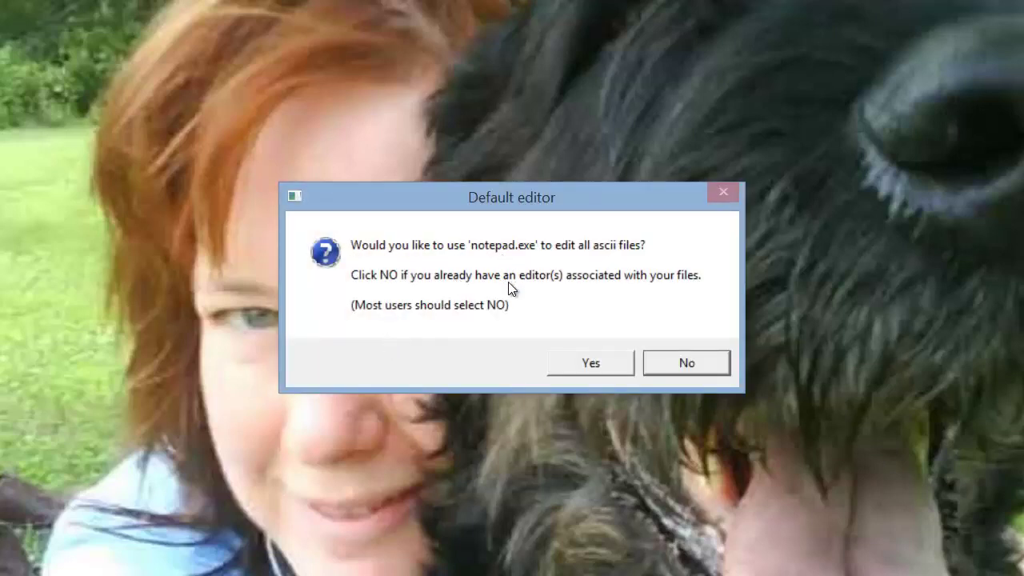
pyautogui.click(671, 363)
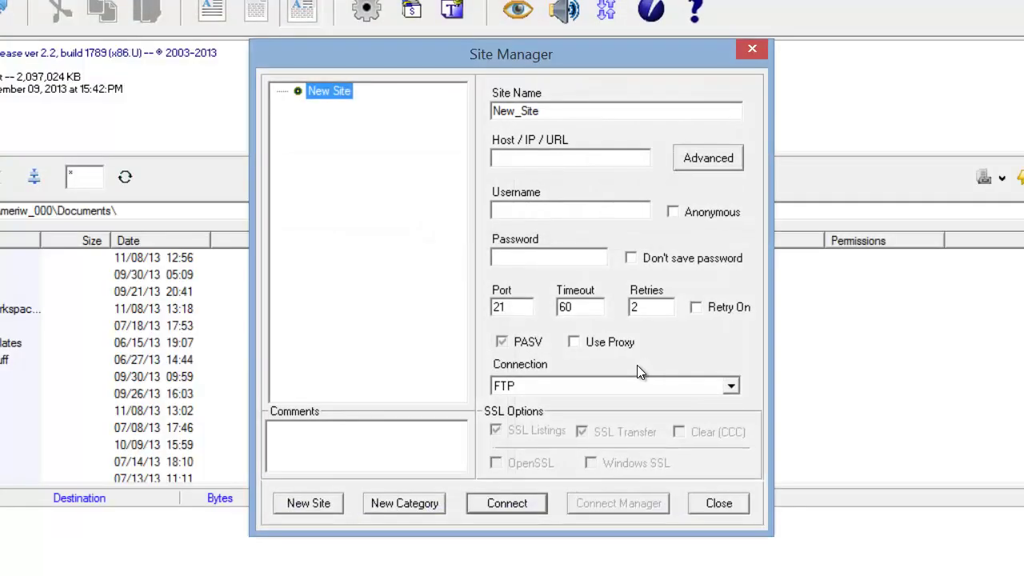
# Step: Name the new site web105 and enter the FTP server's host address
pyautogui.press('Tab')
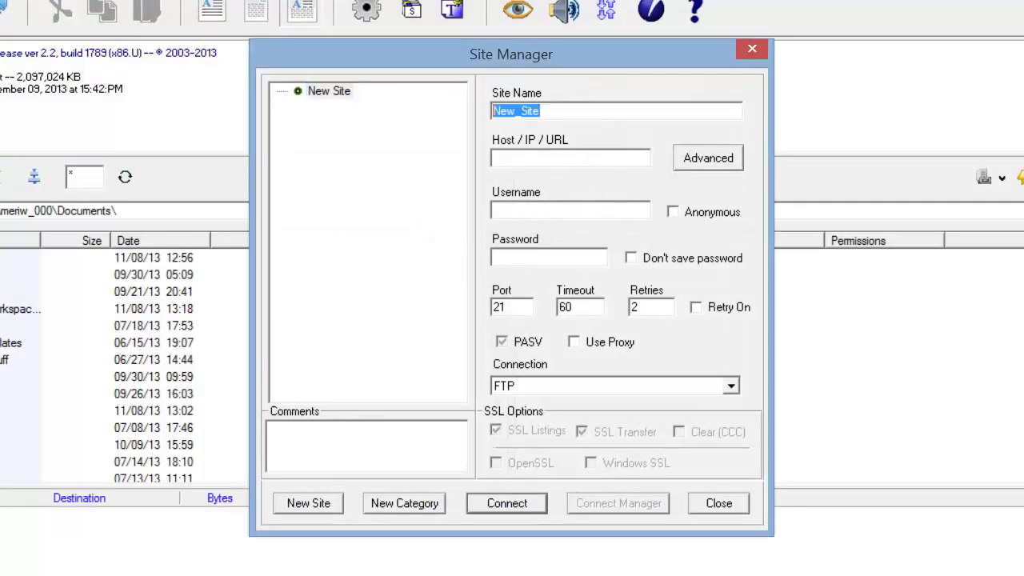
pyautogui.write('web104')
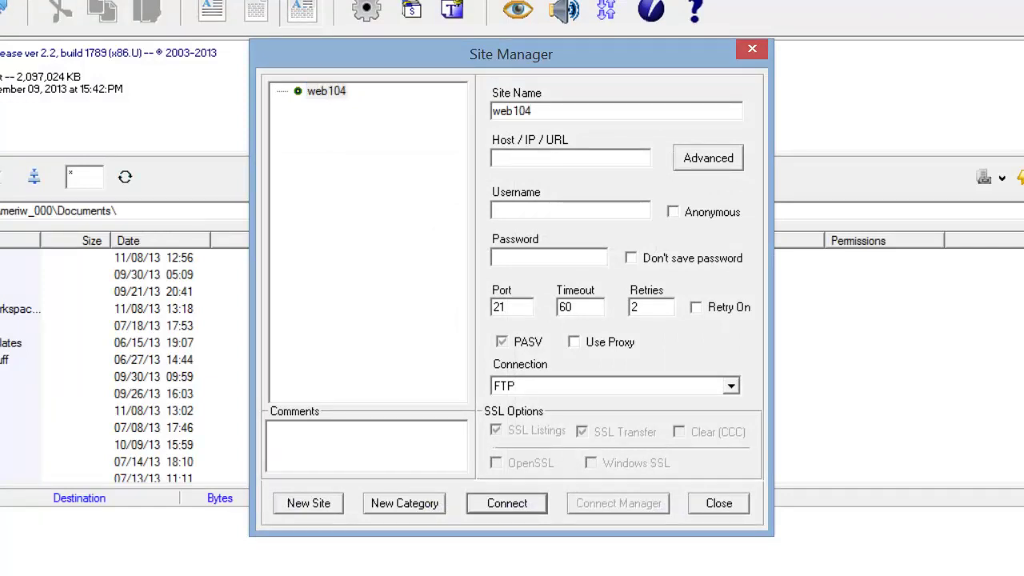
pyautogui.press('BackSpace')
pyautogui.write('5')
pyautogui.press('Tab')
pyautogui.write('meri.mccdgm.net')
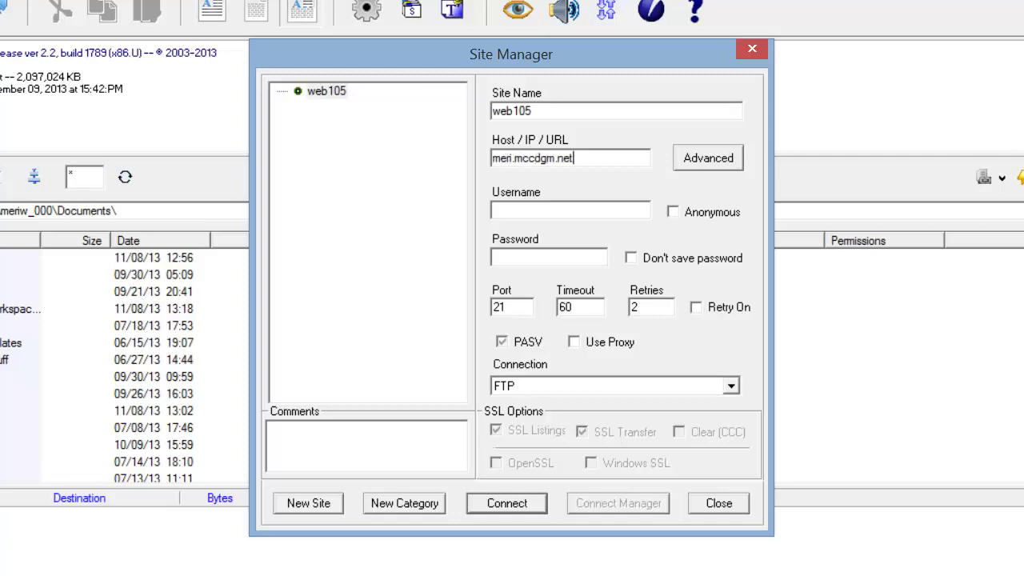
# Step: Enter the account username and password for the web105 site
pyautogui.press('Tab')
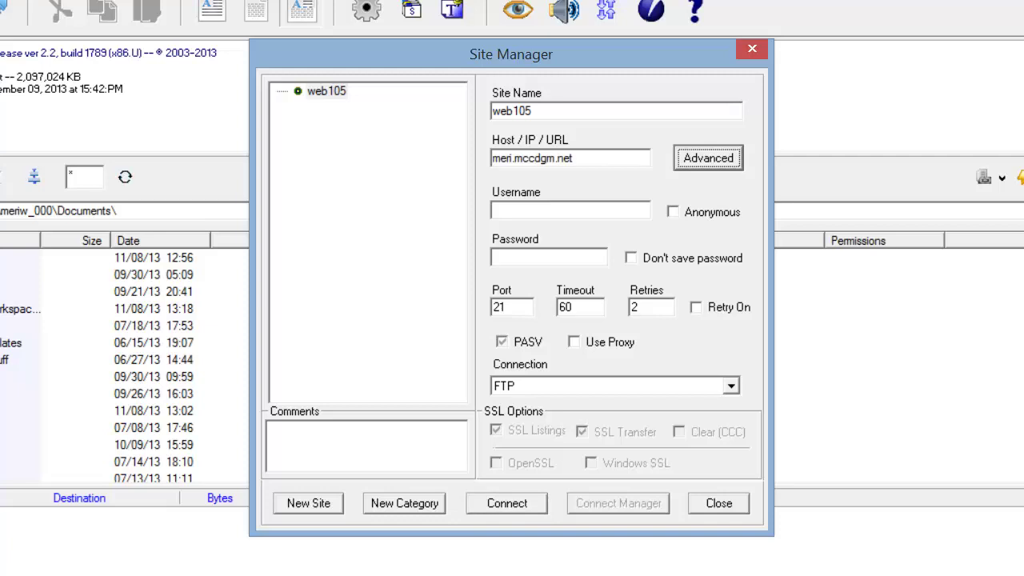
pyautogui.press('Tab')
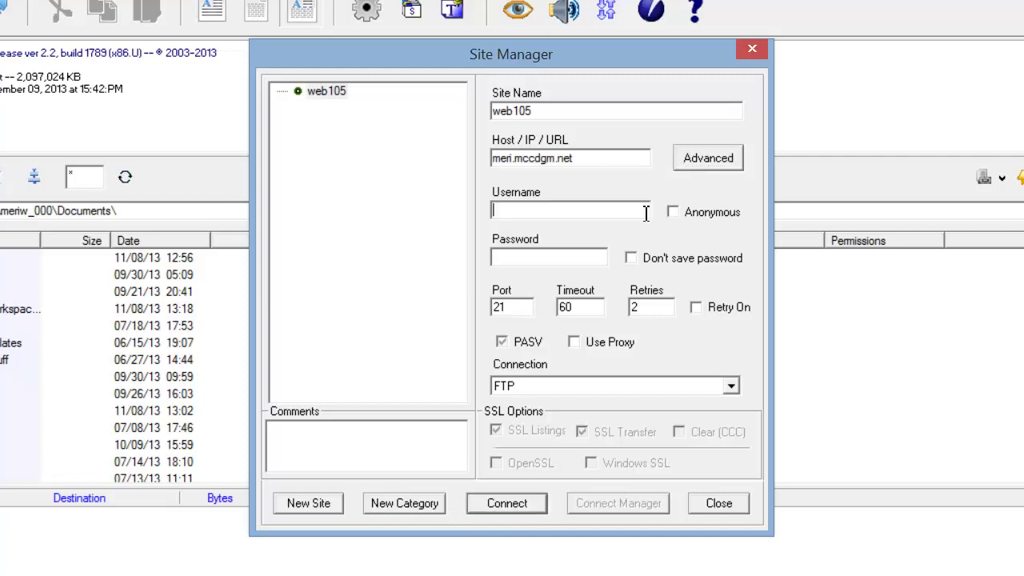
pyautogui.write('meri')
pyautogui.press('Tab')
pyautogui.click(587, 258)
pyautogui.write('*********')
# Step: Review the advanced general settings of the web105 site and connect to its FTP server
pyautogui.click(726, 148)
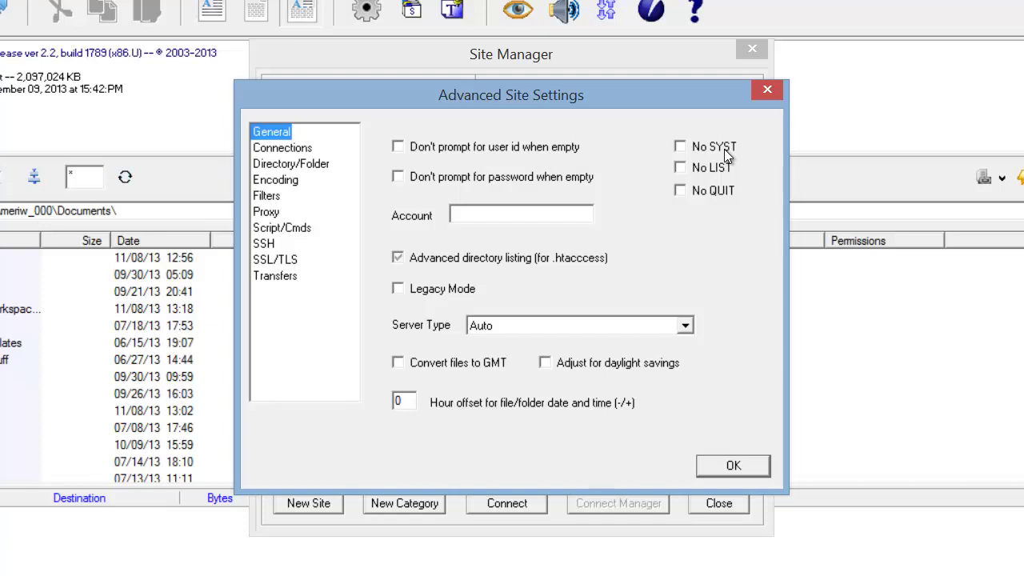
pyautogui.click(745, 467)
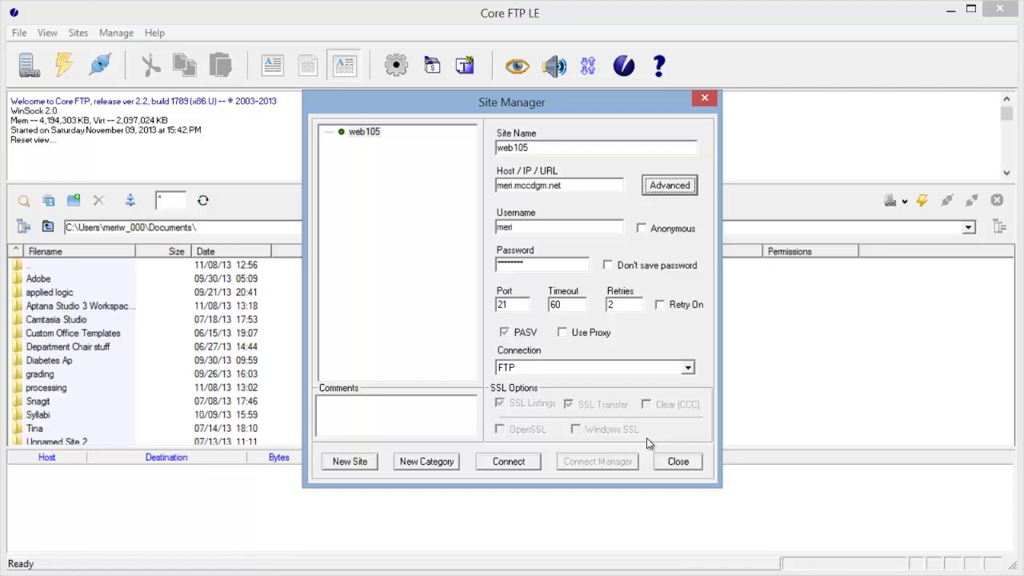
pyautogui.click(528, 464)
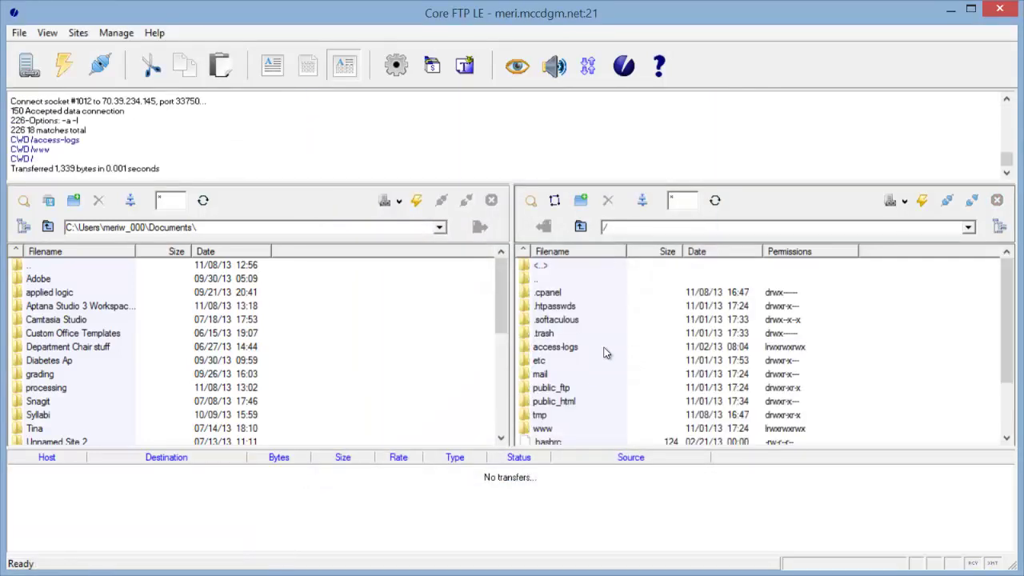
# Step: Open the remote folder /public_html/web105 and the local webfundamentals folder inside Aptana Studio 3 Workspace
pyautogui.doubleClick(526, 402)
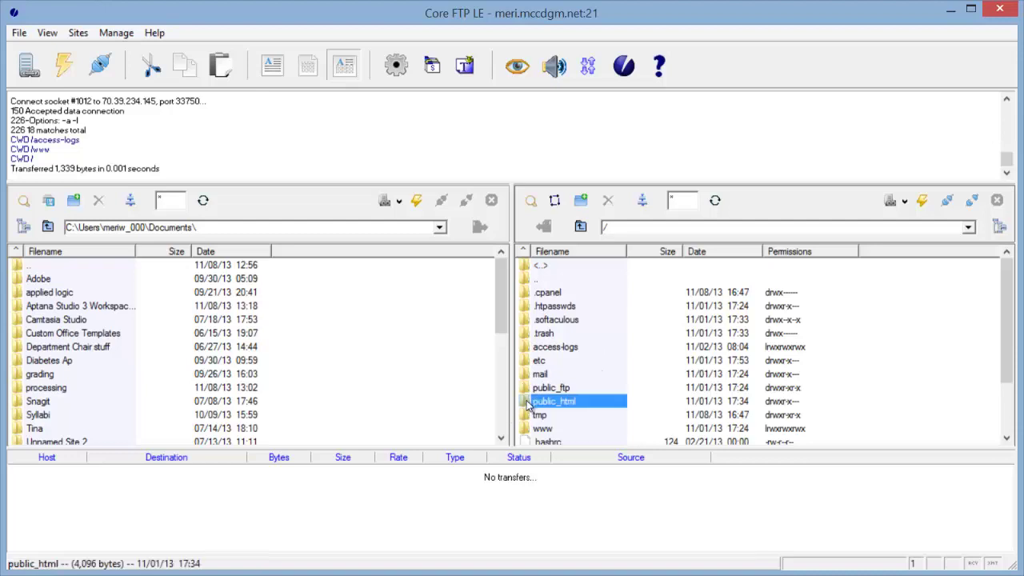
pyautogui.doubleClick(528, 307)
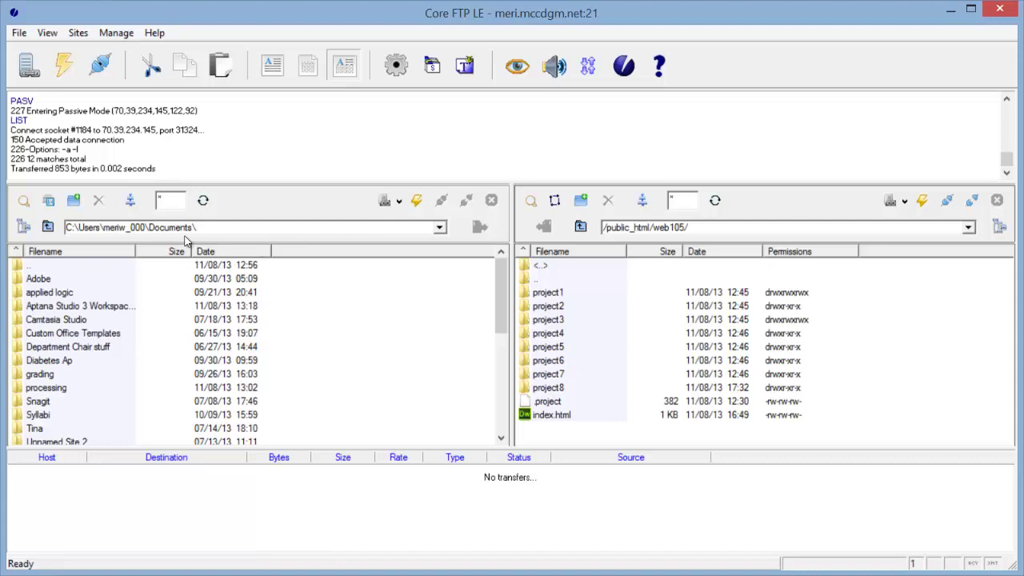
pyautogui.moveTo(503, 324); pyautogui.dragTo(503, 338)
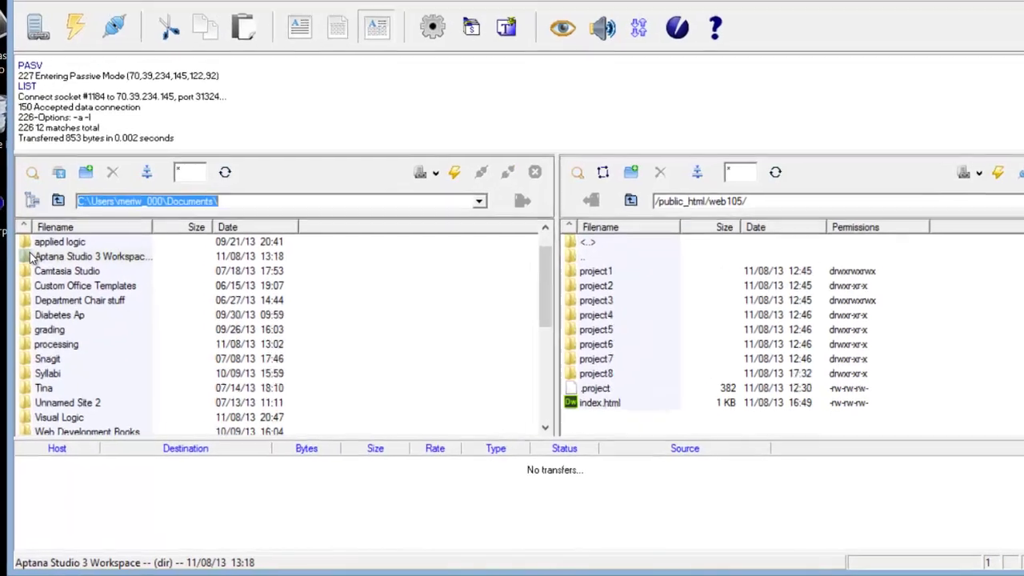
pyautogui.doubleClick(30, 256)
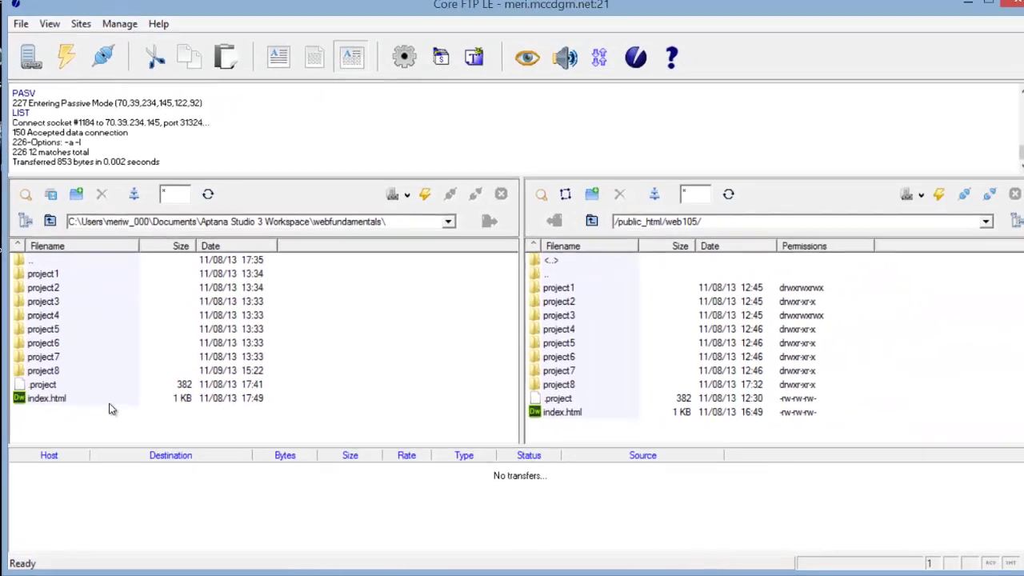
# Step: Upload the local index.html to the remote web105 folder, overwriting the existing file
pyautogui.click(133, 362)
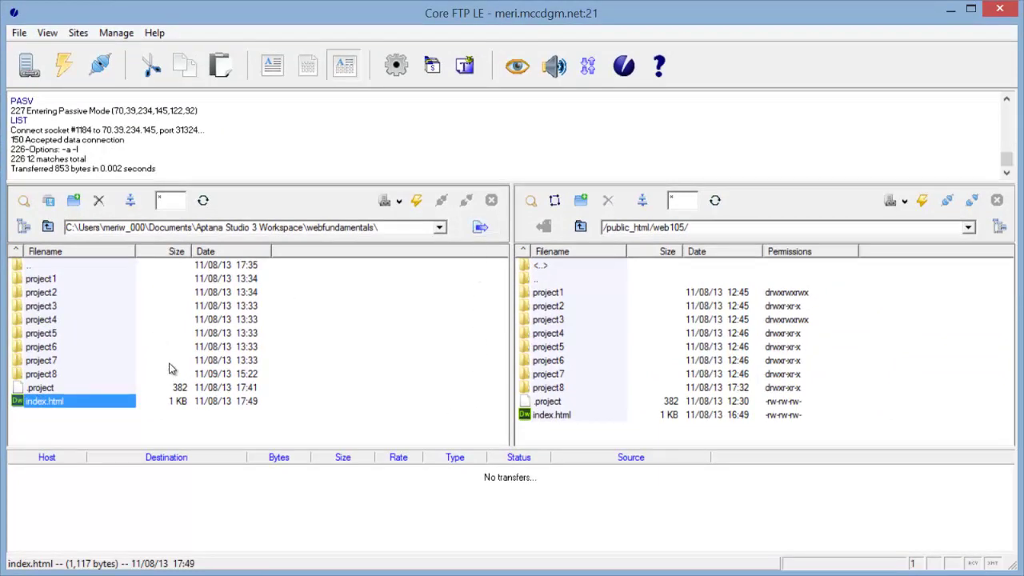
pyautogui.click(479, 231)
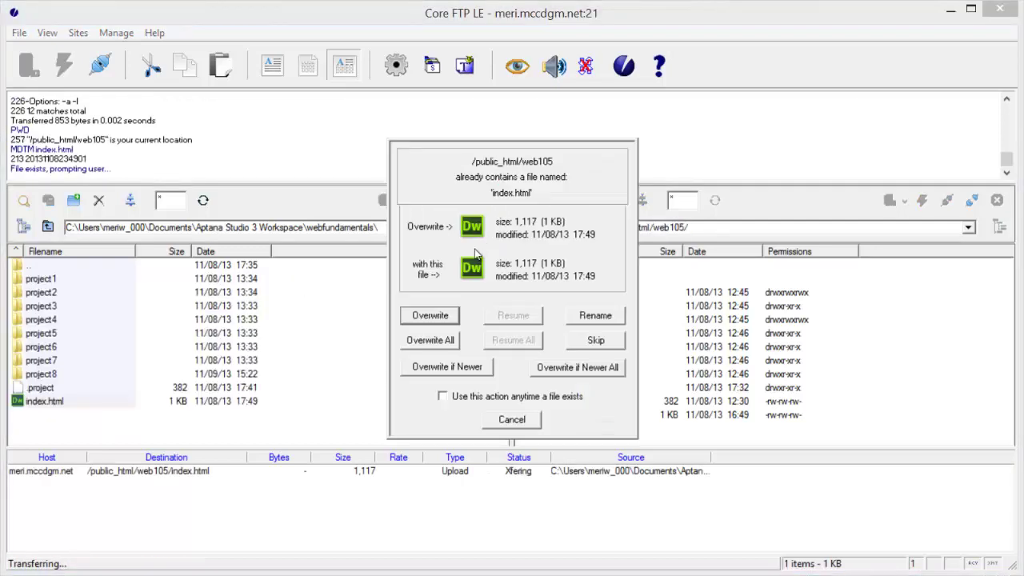
pyautogui.click(429, 315)
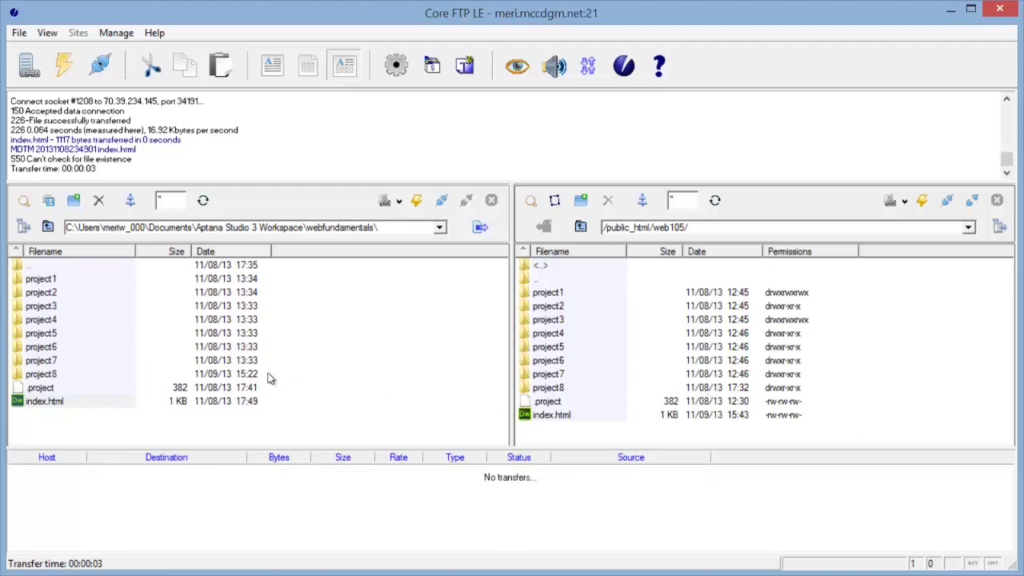
# Step: Upload the local project8 folder to the remote web105 folder, overwriting all existing files
pyautogui.click(42, 374)
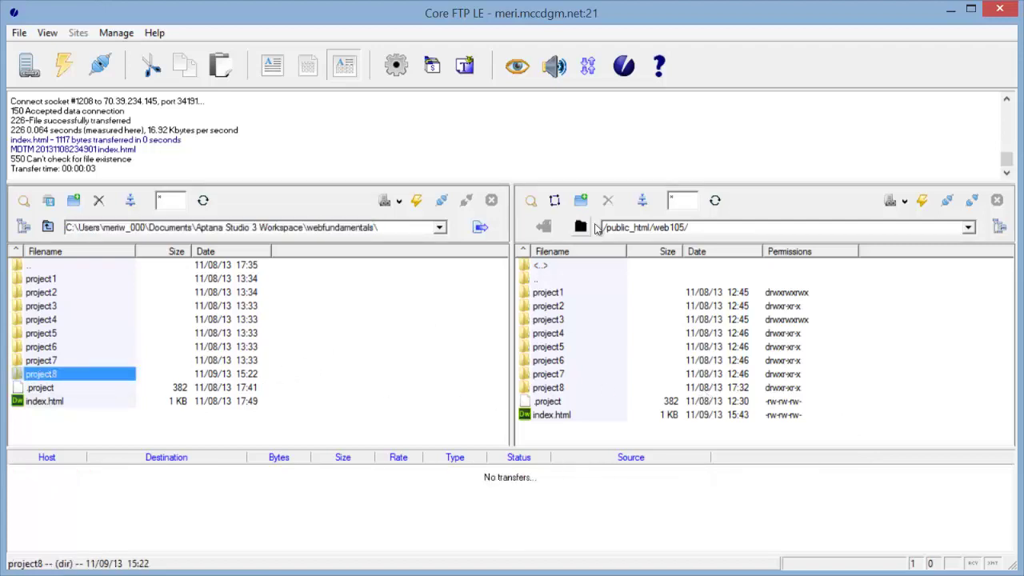
pyautogui.click(480, 227)
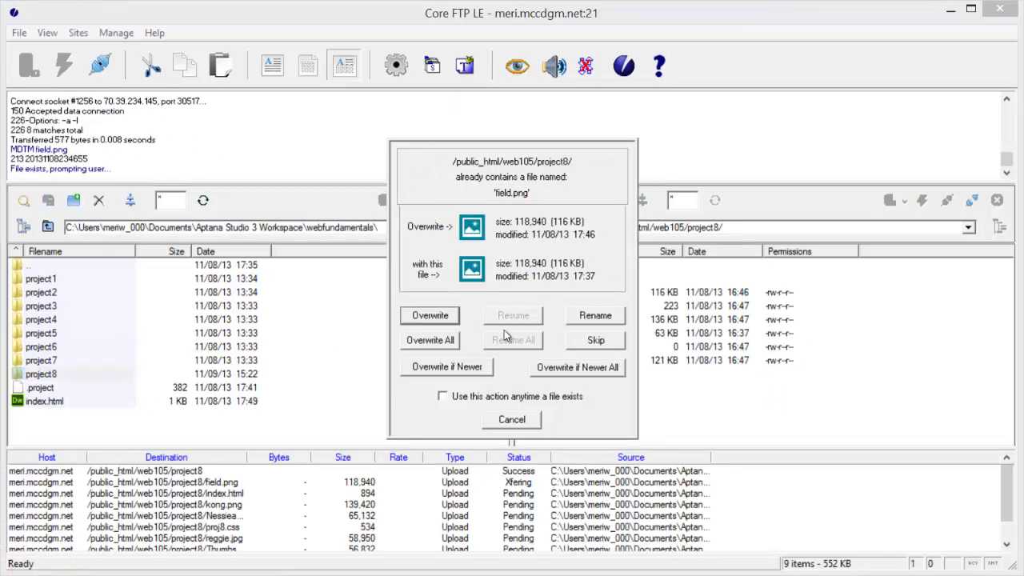
pyautogui.click(440, 340)
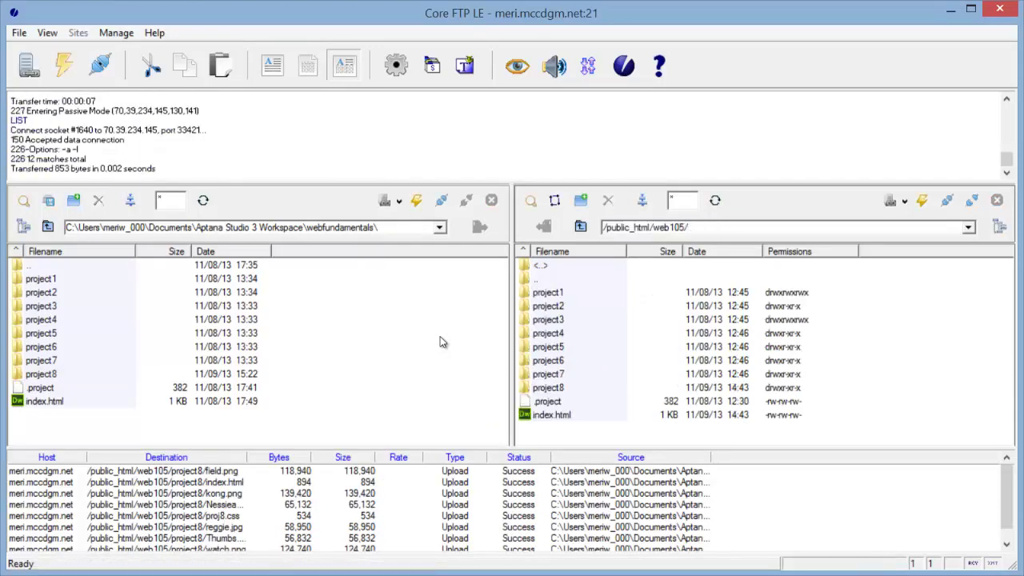
pyautogui.click(544, 333)
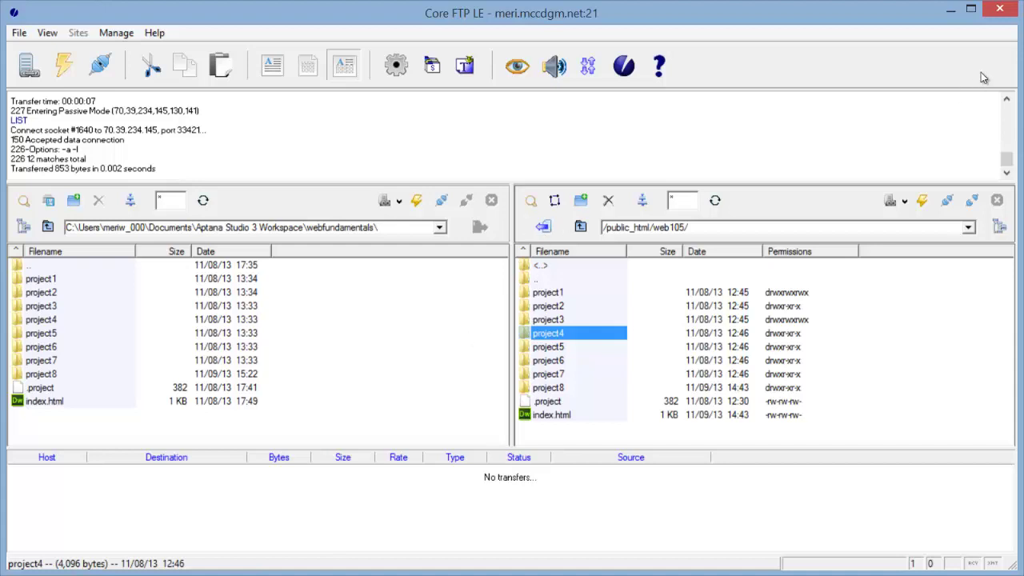
# Step: Switch to Aptana Studio 3 and open the home page index.html at the root of the webfundamentals project
pyautogui.click(941, 14)
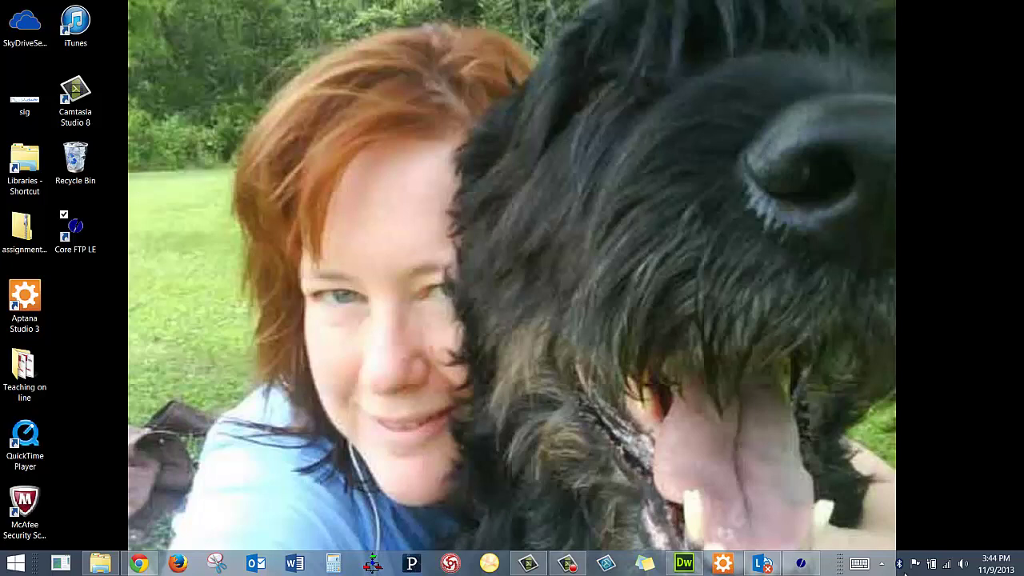
pyautogui.click(723, 564)
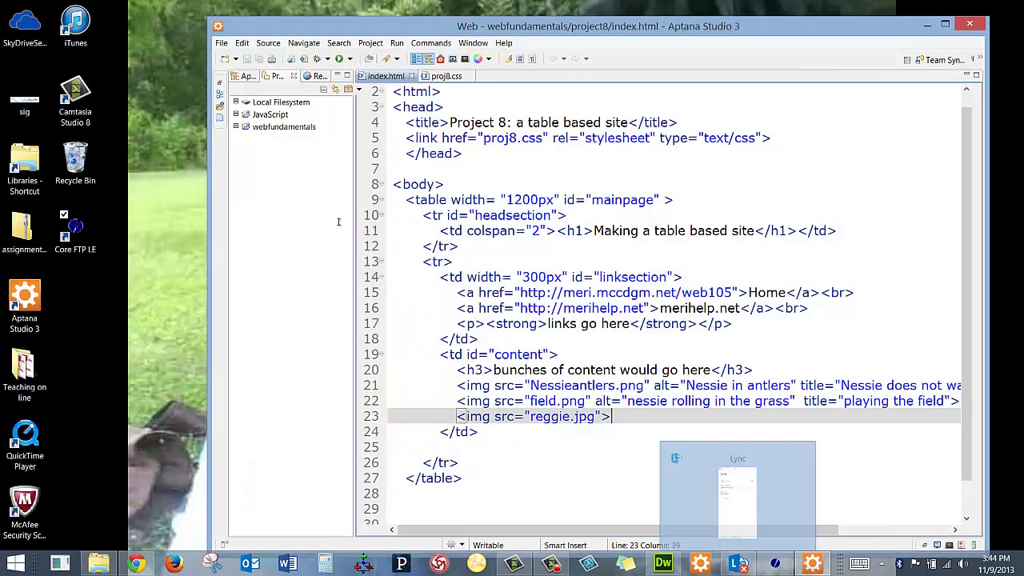
pyautogui.click(236, 127)
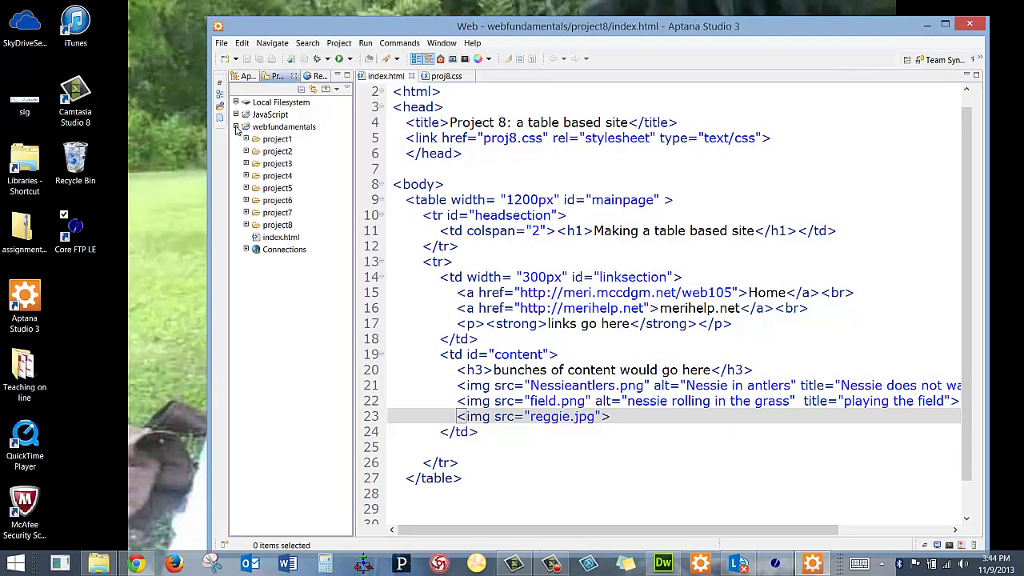
pyautogui.doubleClick(280, 238)
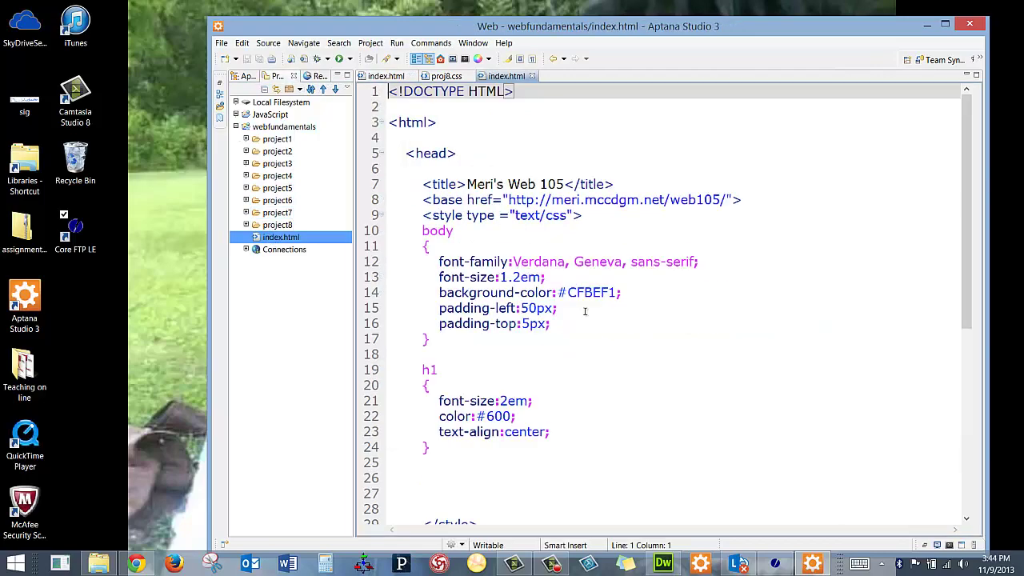
pyautogui.scroll(-8, 556, 275)
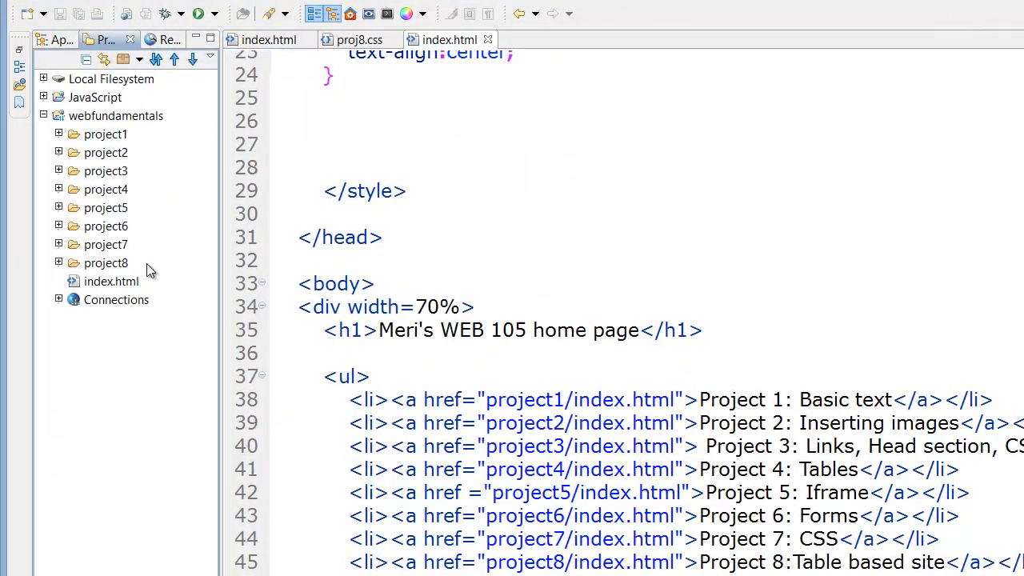
# Step: Create a new folder named project9 in the webfundamentals project
pyautogui.rightClick(119, 124)
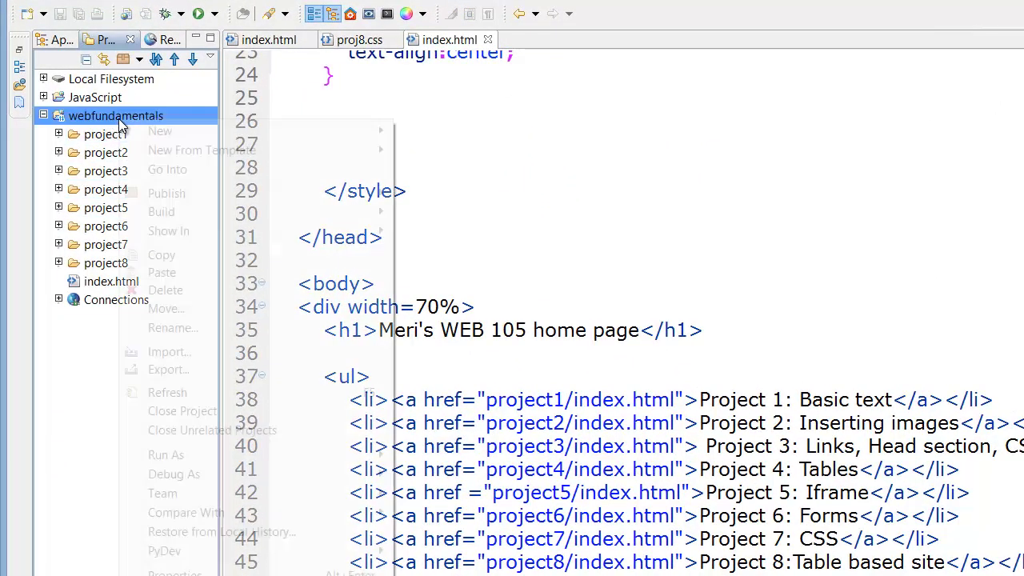
pyautogui.moveTo(205, 141)
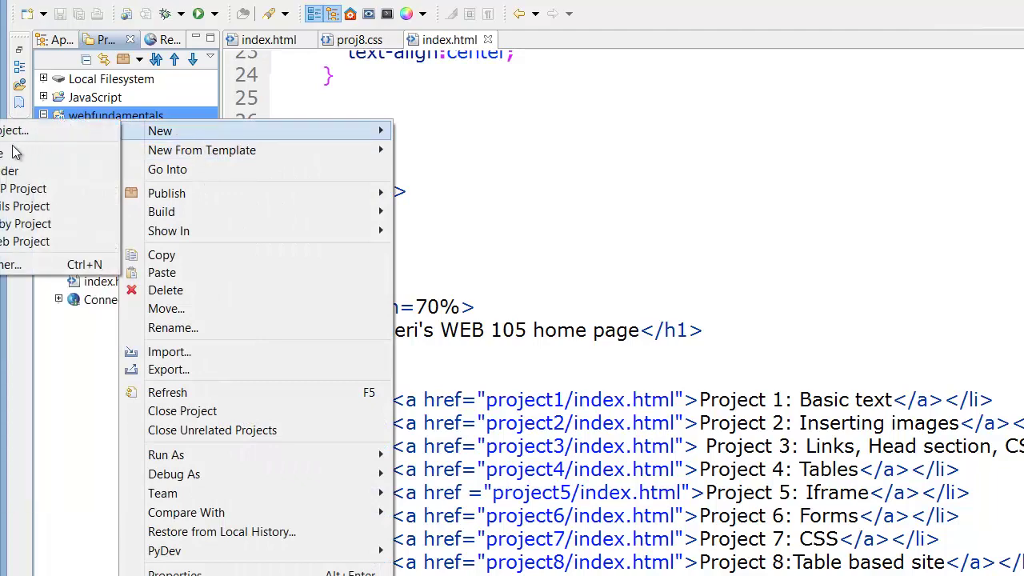
pyautogui.click(4, 173)
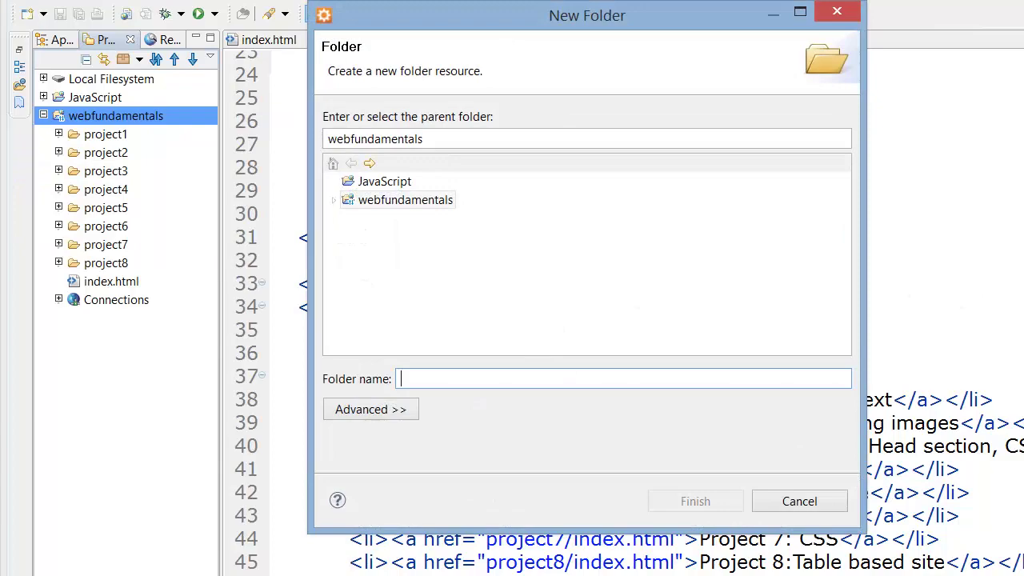
pyautogui.write('project9')
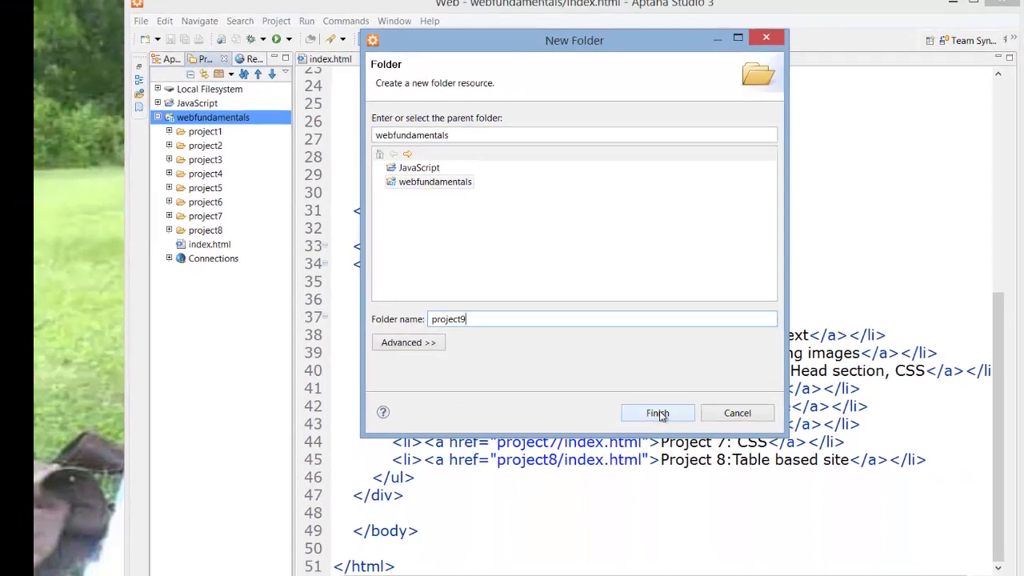
pyautogui.click(696, 501)
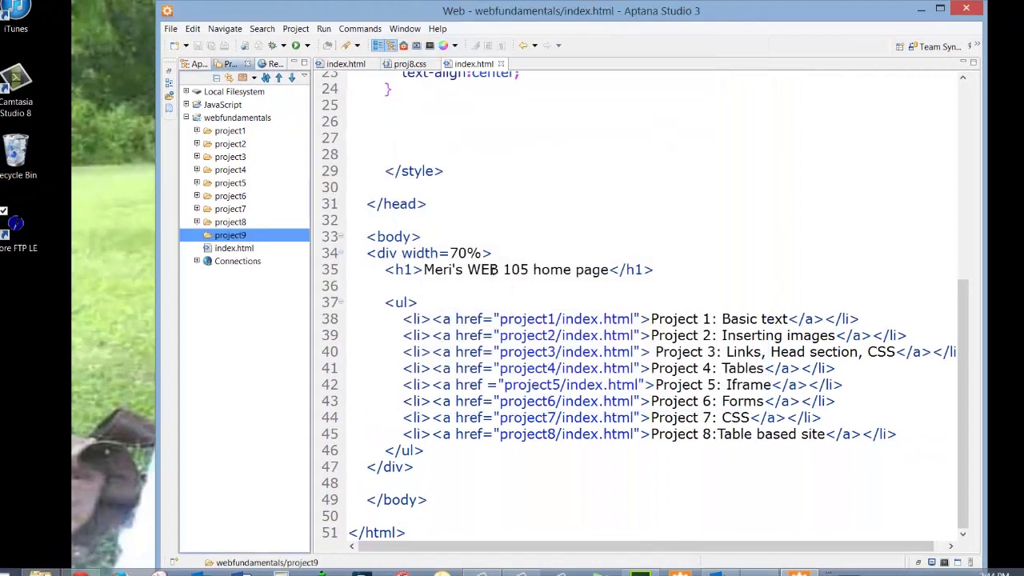
# Step: Create a new file named index.html inside the project9 folder
pyautogui.rightClick(237, 235)
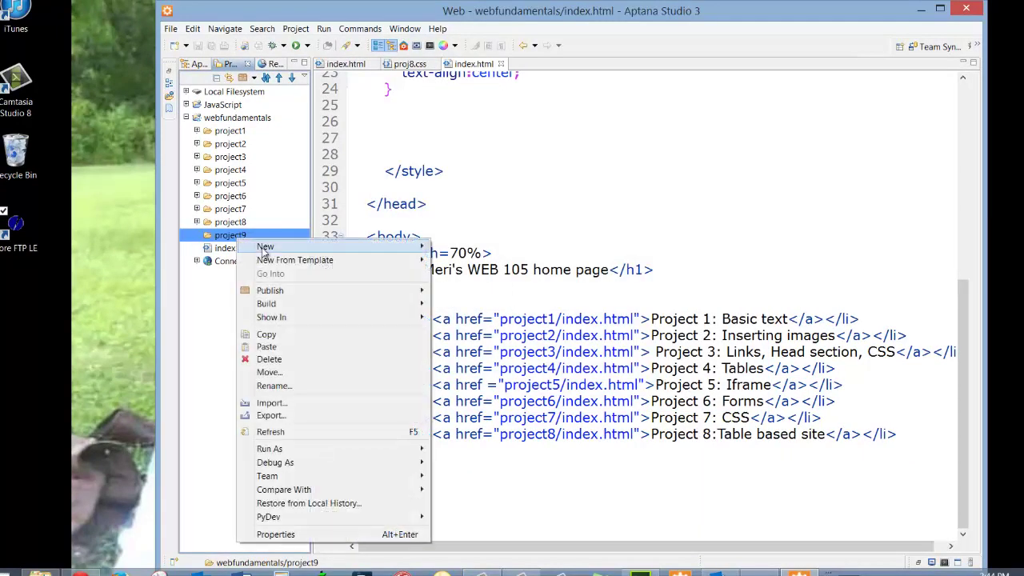
pyautogui.moveTo(264, 252)
pyautogui.click(204, 262)
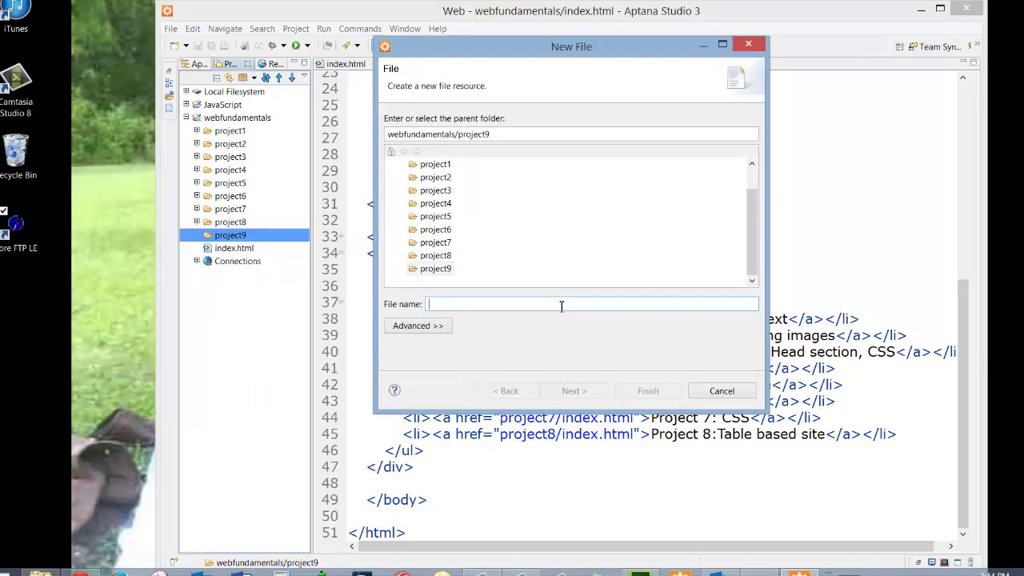
pyautogui.write('index.html')
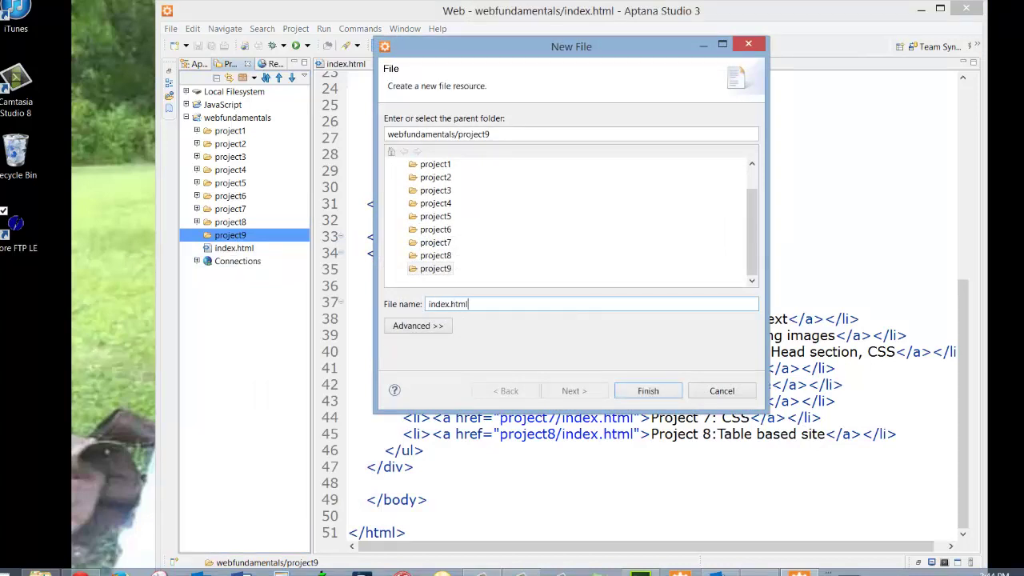
pyautogui.press('Return')
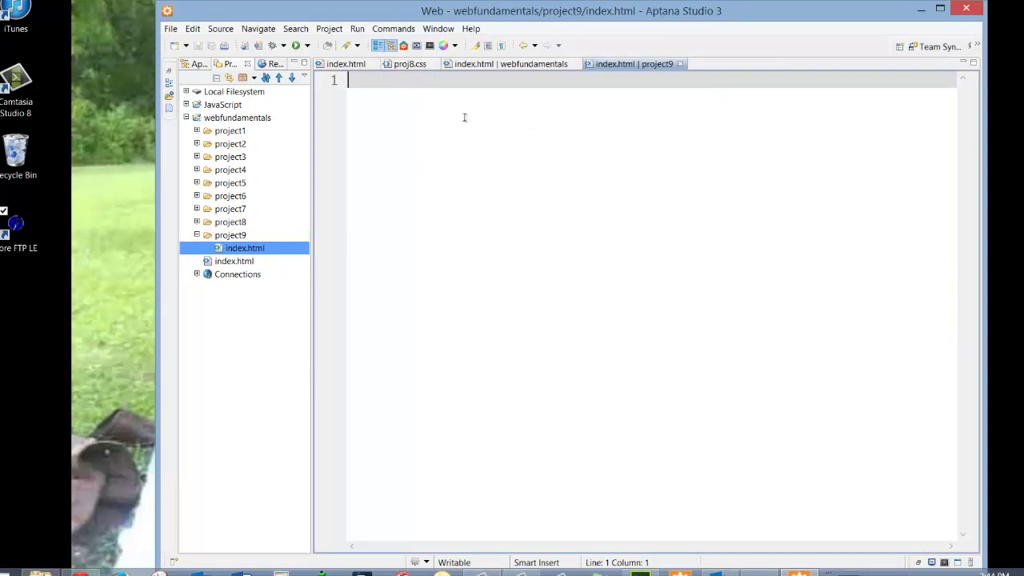
# Step: Write the <!DOCTYPE html> declaration in project9's index.html and add html tags enclosing a body element
pyautogui.write('<')
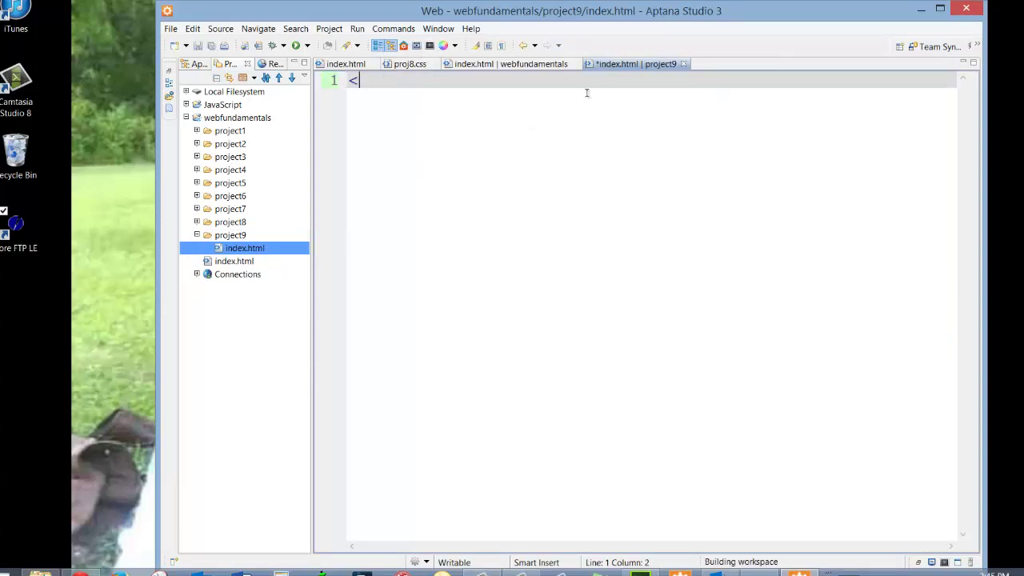
pyautogui.press('Return')
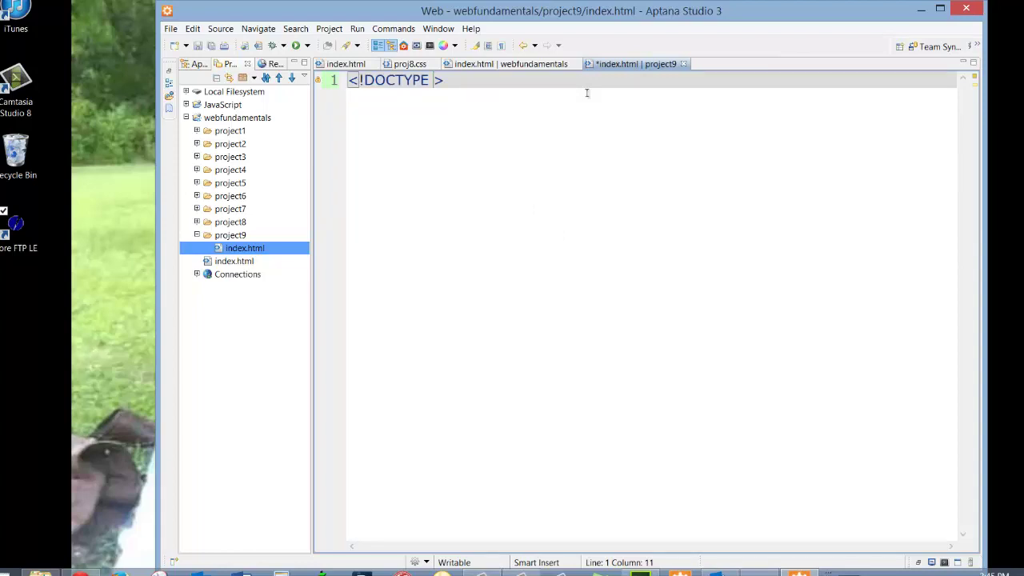
pyautogui.write('html')
pyautogui.press('Return')
pyautogui.write('<htm')
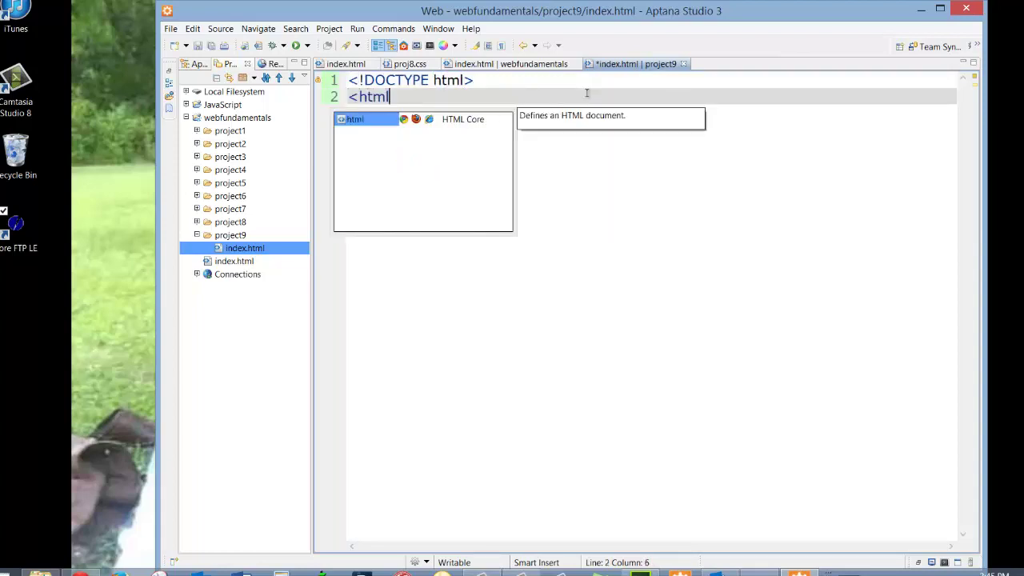
pyautogui.press('Return')
pyautogui.press('Return')
pyautogui.write('<')
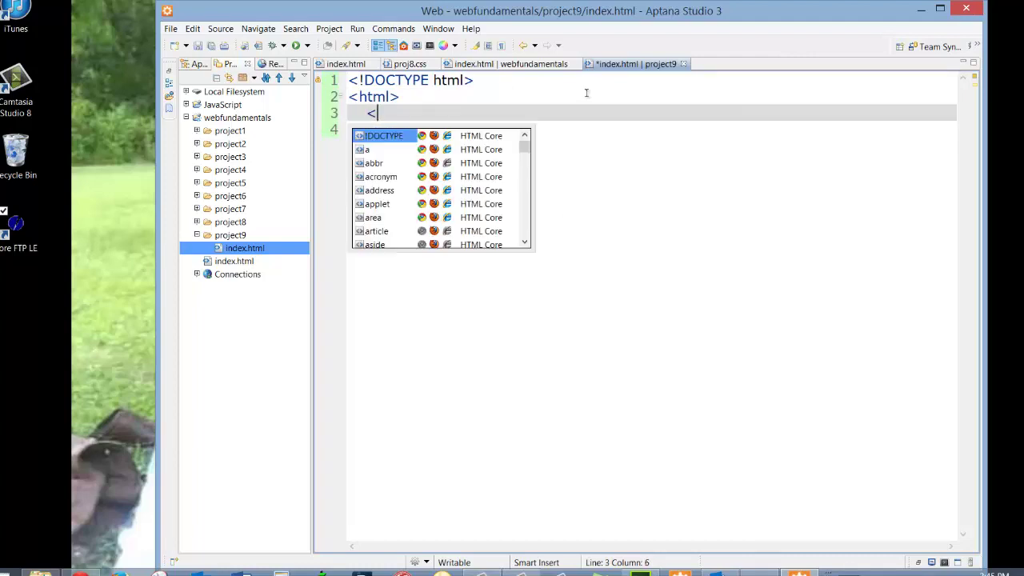
pyautogui.write('body')
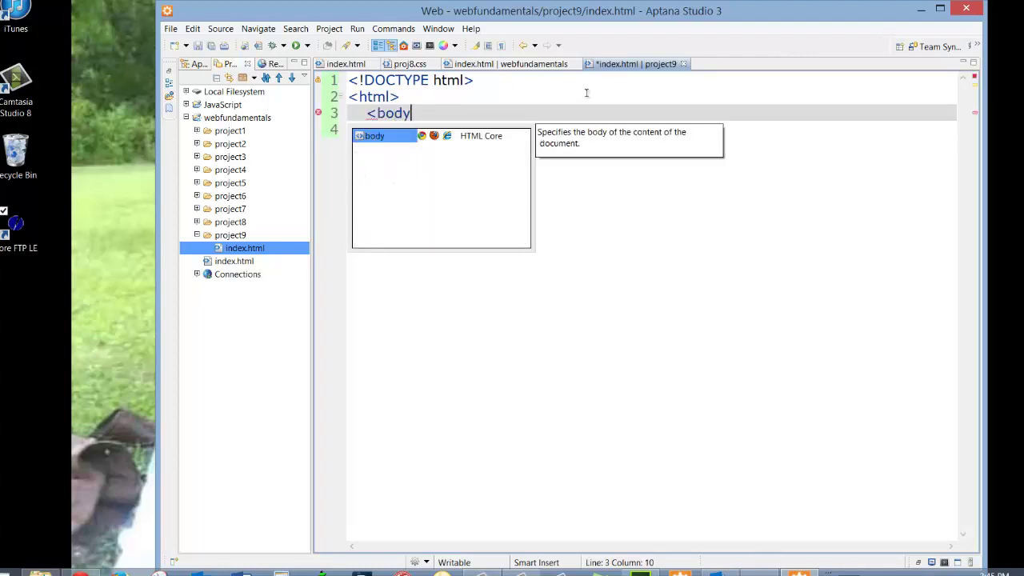
pyautogui.press('Return')
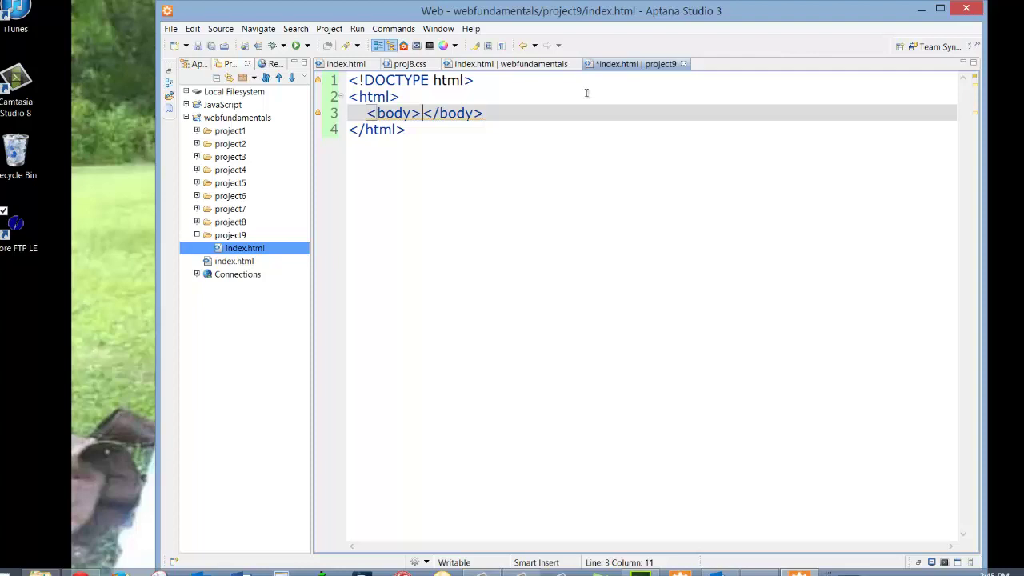
# Step: Add an h1 heading reading "I'm project 9!" inside the body of project9's index.html
pyautogui.press('Return')
pyautogui.write('<h1< Hi')
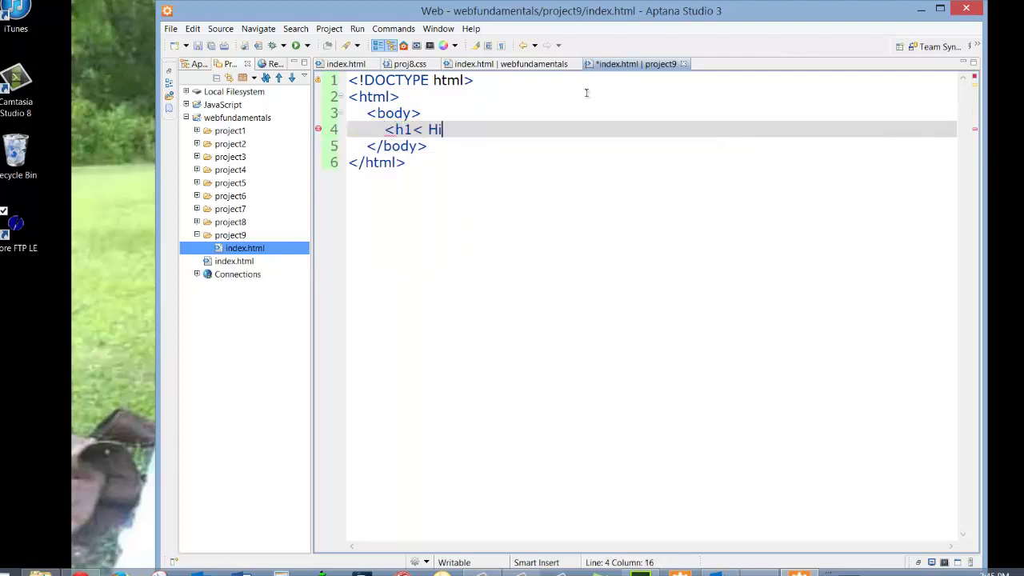
pyautogui.press('BackSpace')
pyautogui.press('BackSpace')
pyautogui.press('BackSpace')
pyautogui.press('BackSpace')
pyautogui.write("> I'm project 9")
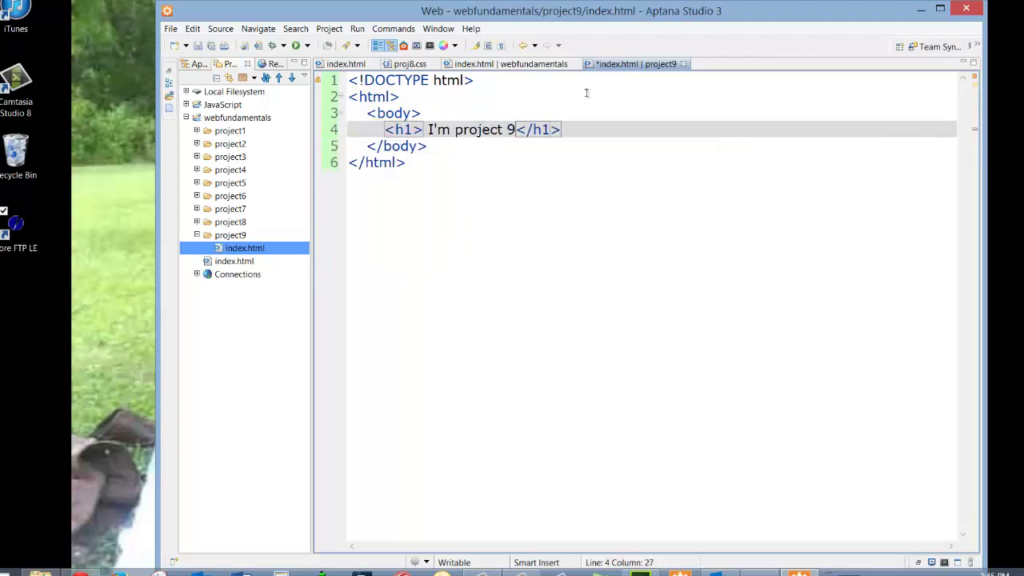
pyautogui.write('!')
# Step: Return to project9's index.html among the open files and save it
pyautogui.click(213, 262)
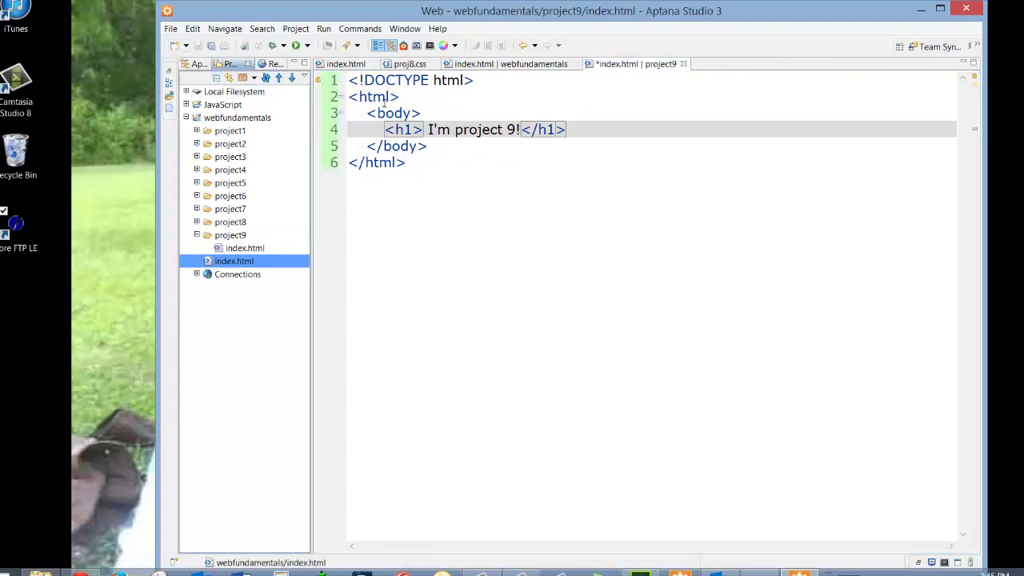
pyautogui.click(354, 67)
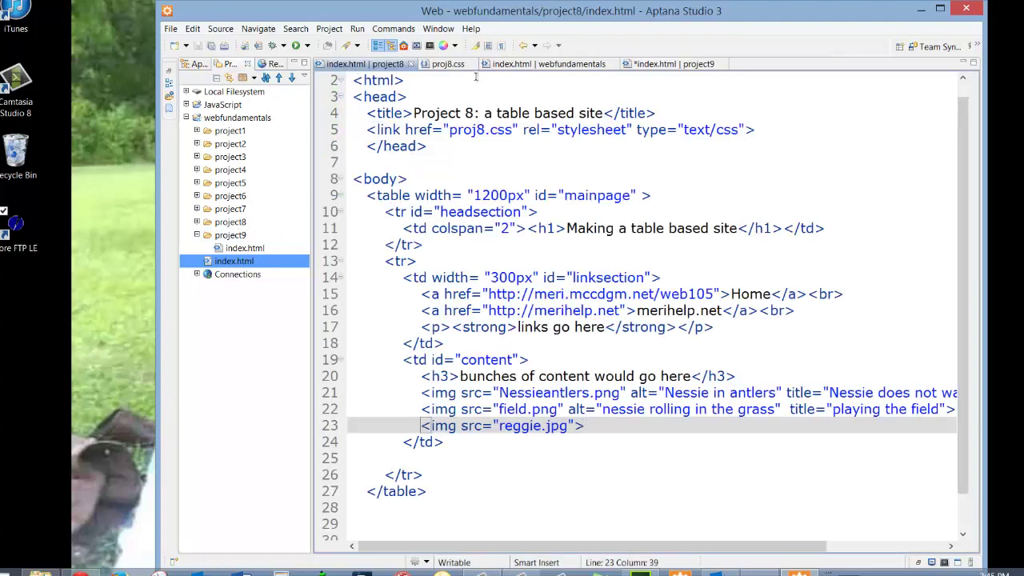
pyautogui.click(698, 67)
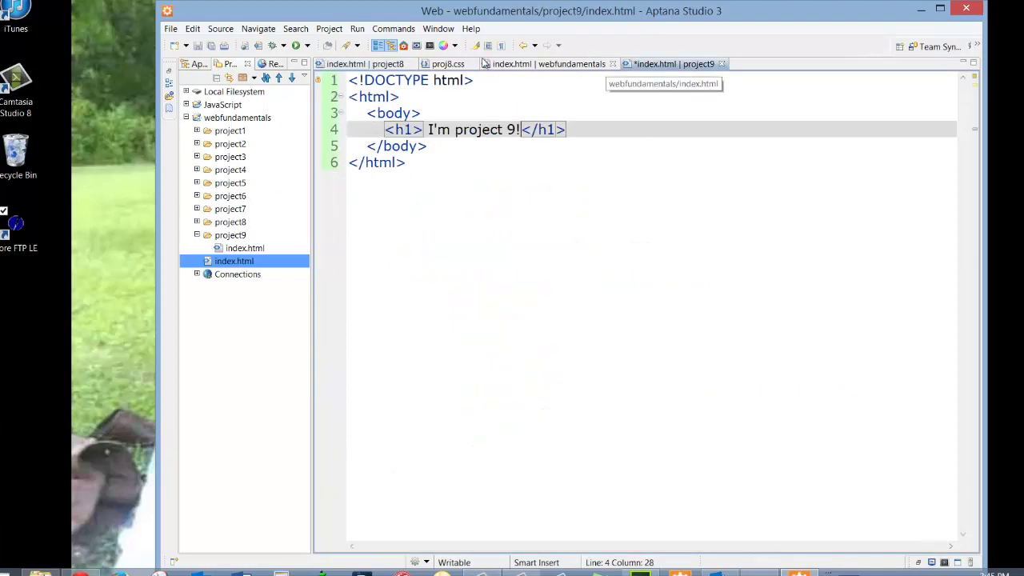
pyautogui.click(196, 45)
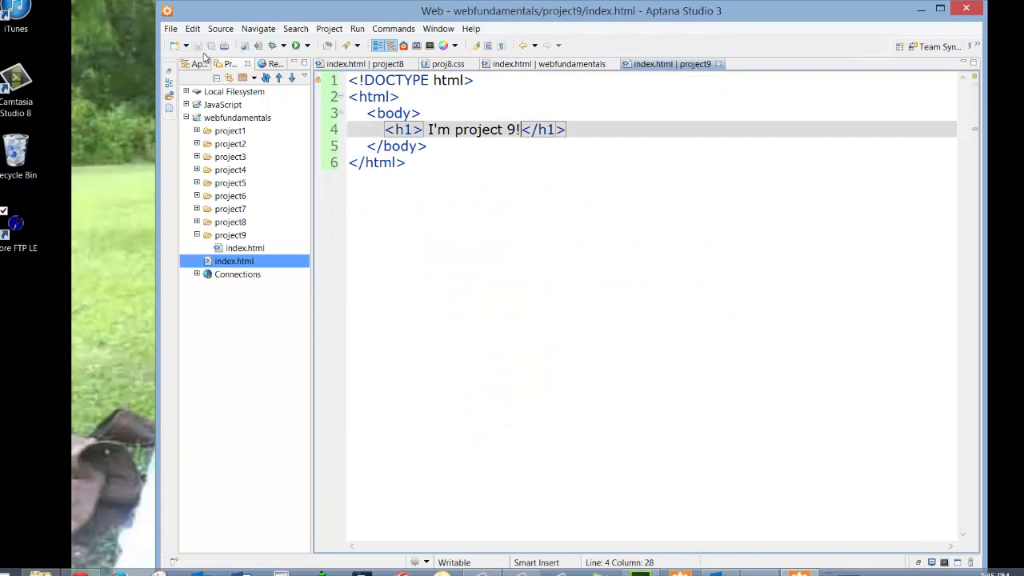
# Step: In the root index.html of webfundamentals, add a list item after Project 8 containing a link to project9/index.html
pyautogui.click(237, 262)
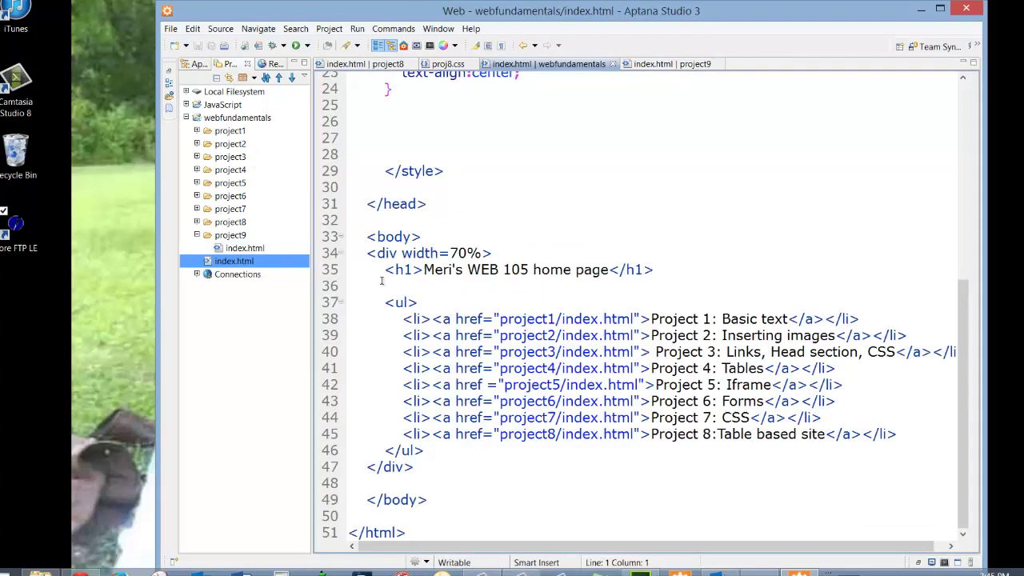
pyautogui.click(913, 435)
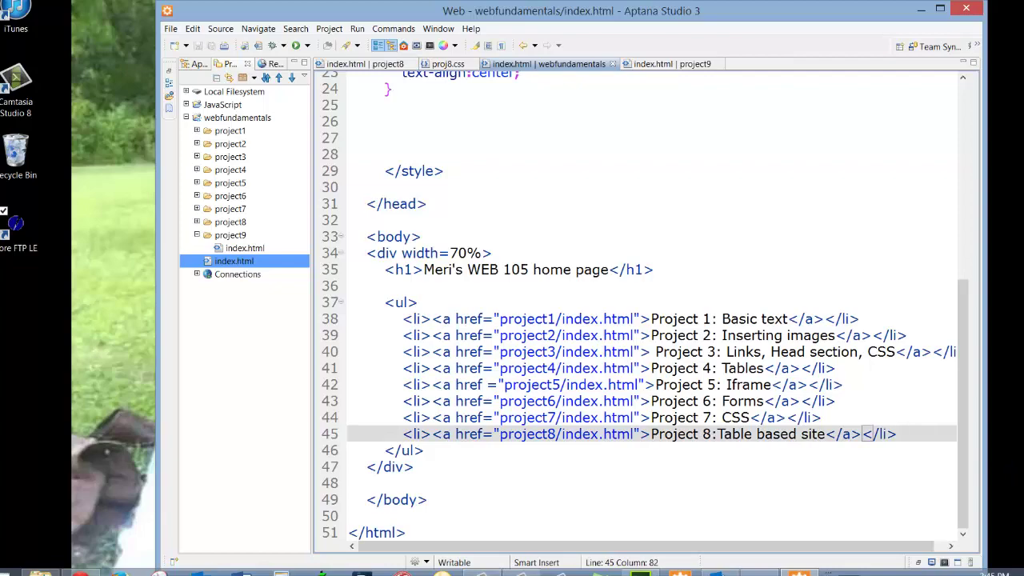
pyautogui.press('Return')
pyautogui.write('<li>')
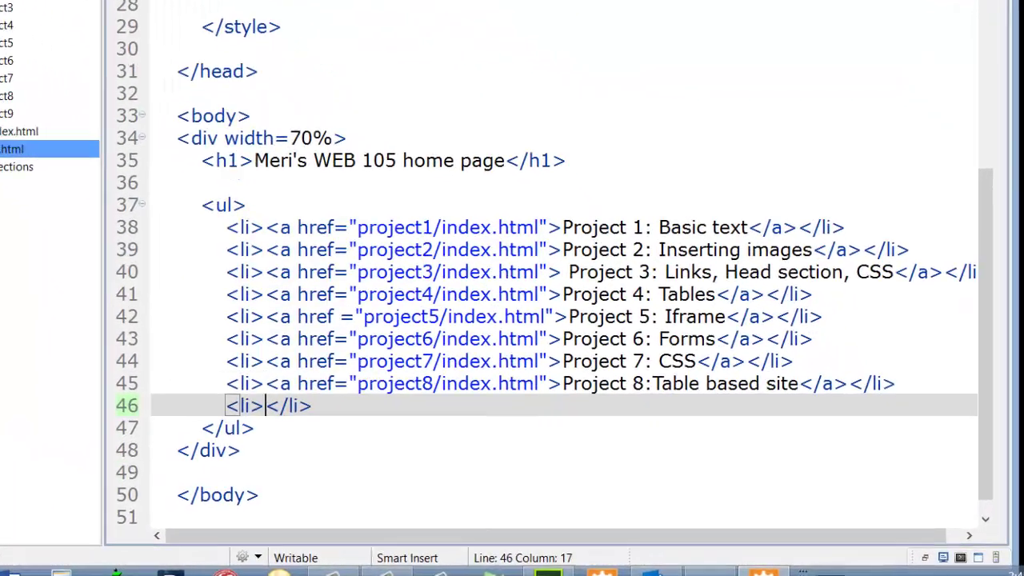
pyautogui.write('<a hre')
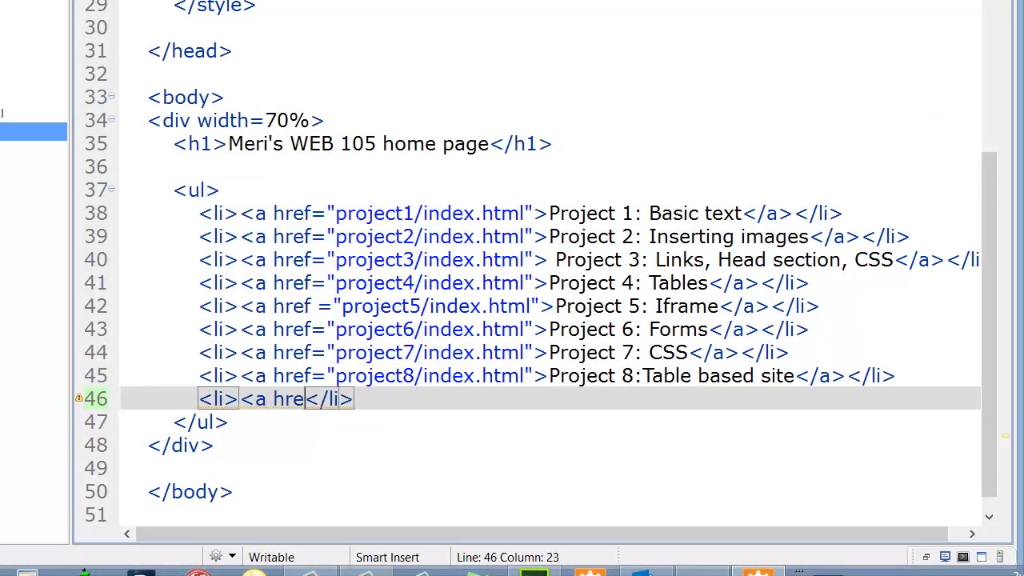
pyautogui.write('f="project9/index.html')
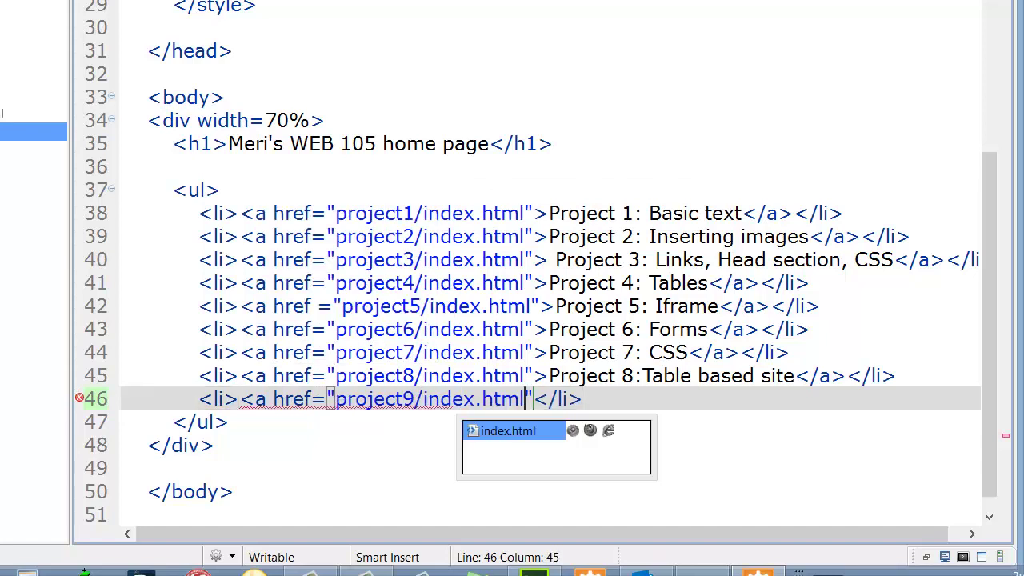
pyautogui.write('"')
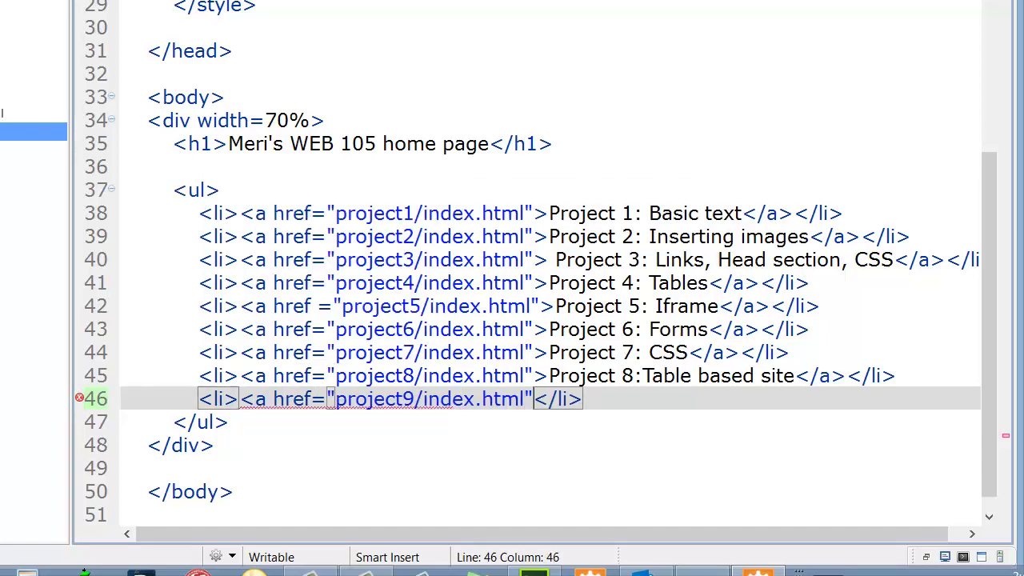
pyautogui.write('>')
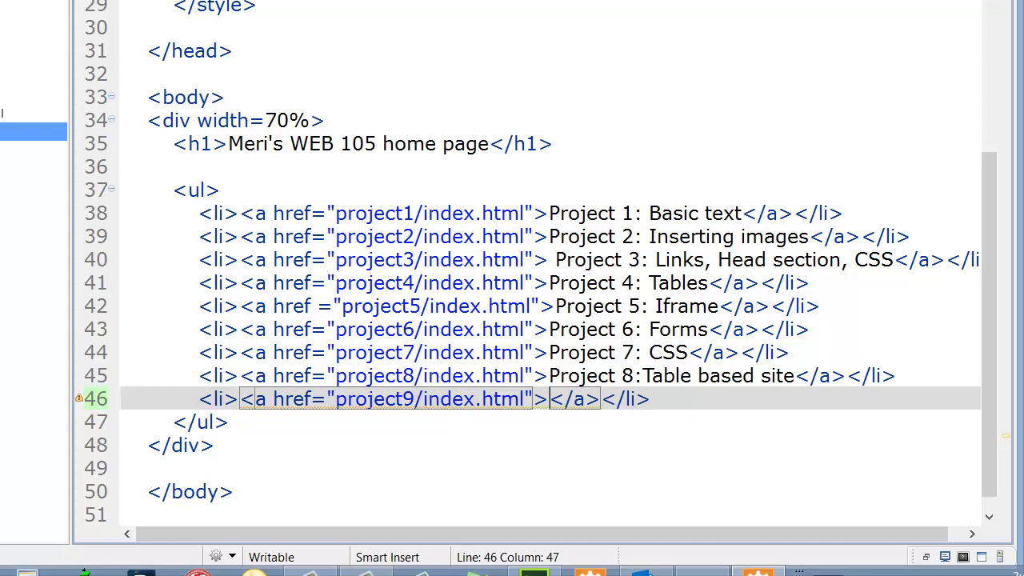
# Step: Give the new project9 link the text "Project 9: CSS formatted site" and save the root index.html
pyautogui.write('Project')
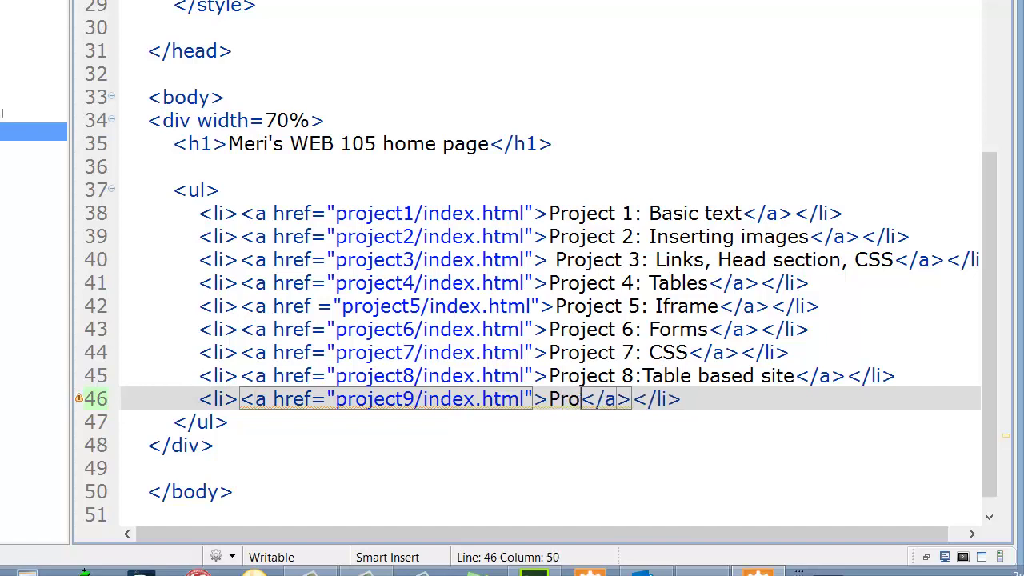
pyautogui.write(' 9: ')
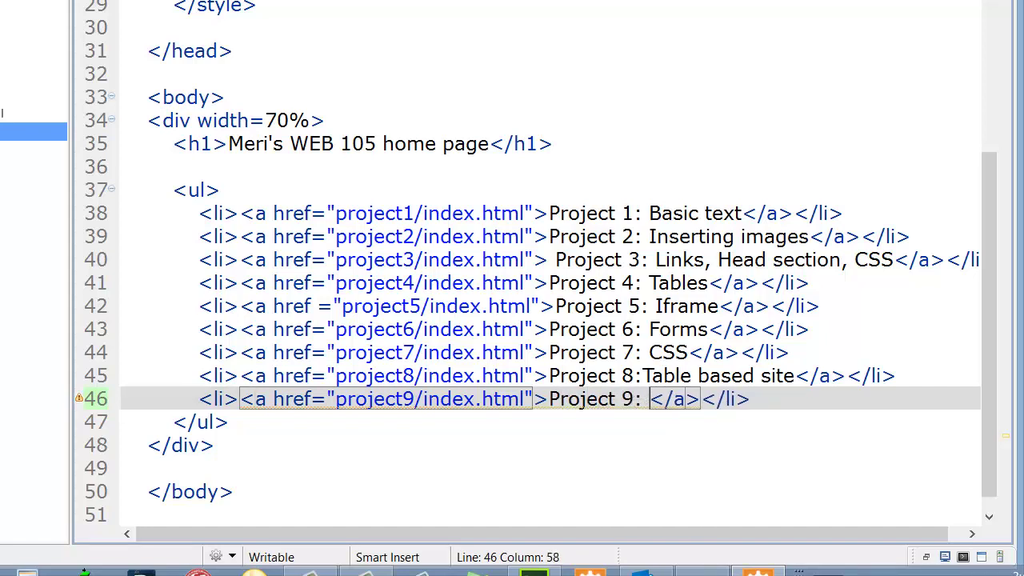
pyautogui.write('CSS for')
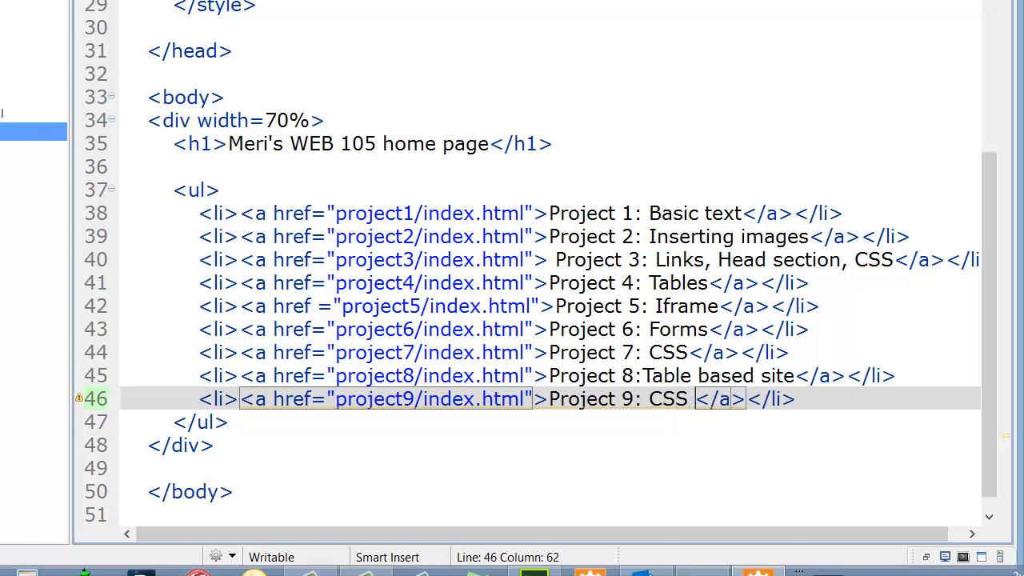
pyautogui.write('matted site')
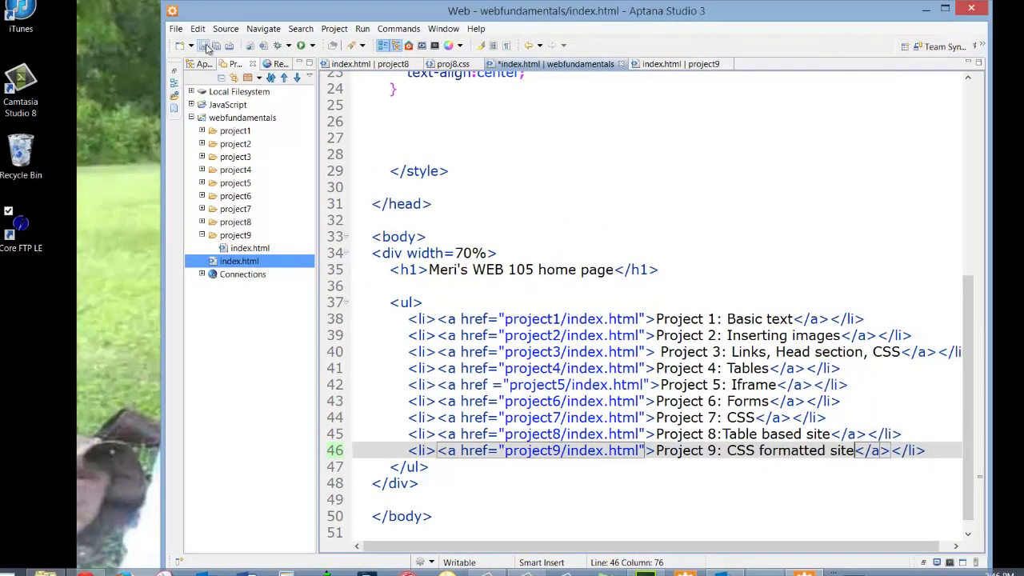
pyautogui.click(205, 46)
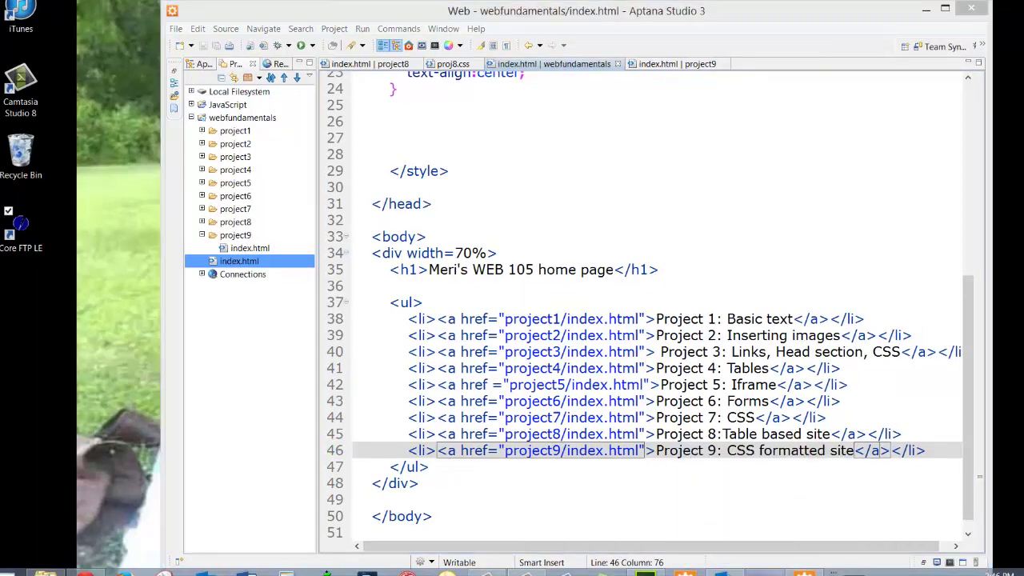
# Step: Switch to Core FTP LE and refresh the file listings of the local webfundamentals folder and the remote /public_html/web105/ folder
pyautogui.click(764, 571)
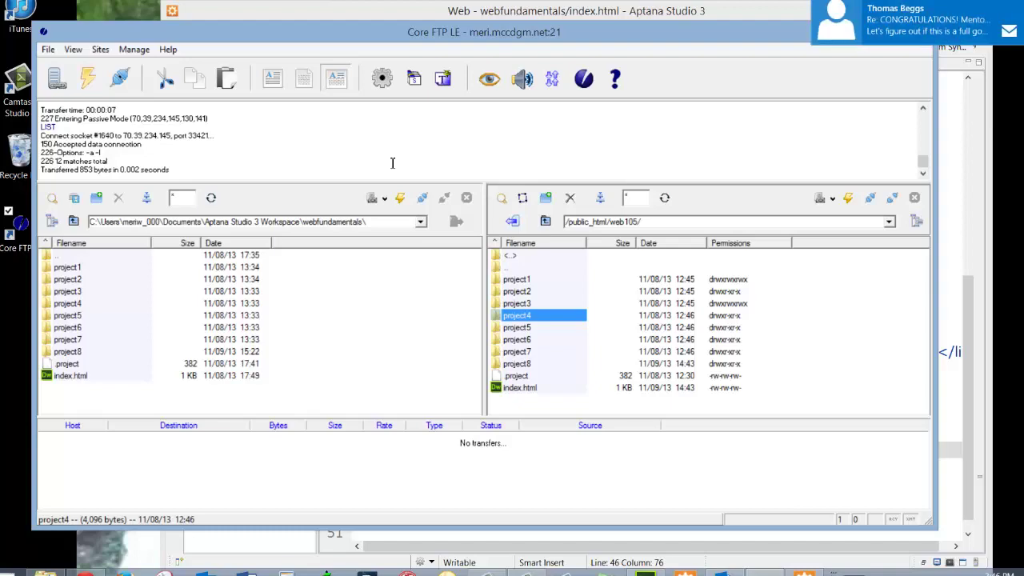
pyautogui.press('F5')
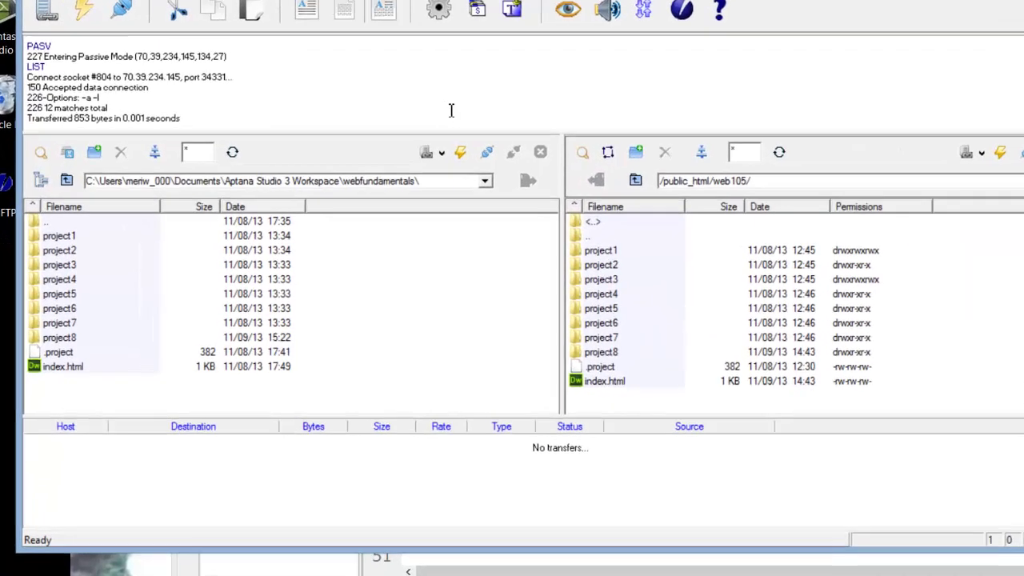
pyautogui.press('Tab')
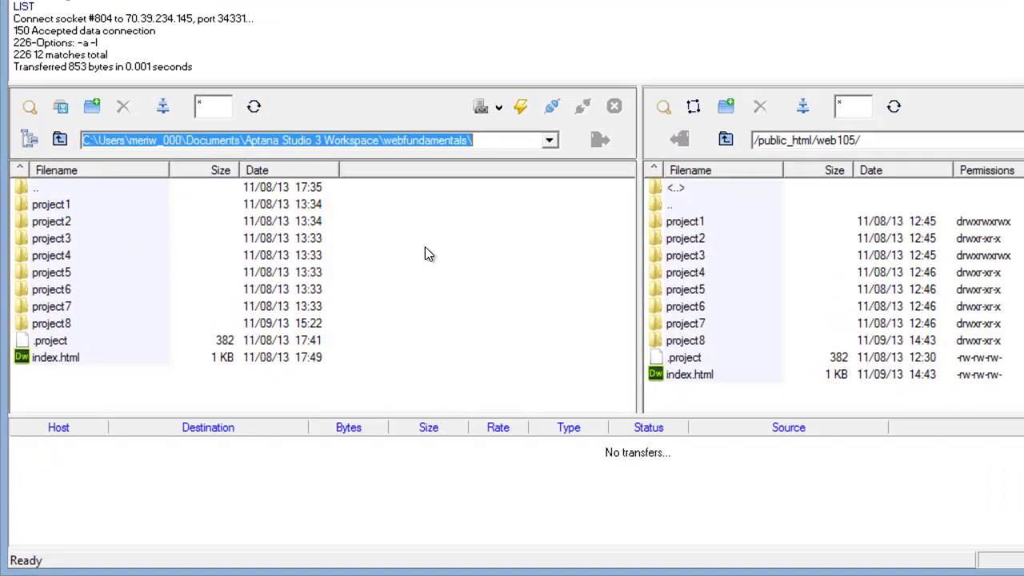
pyautogui.press('Return')
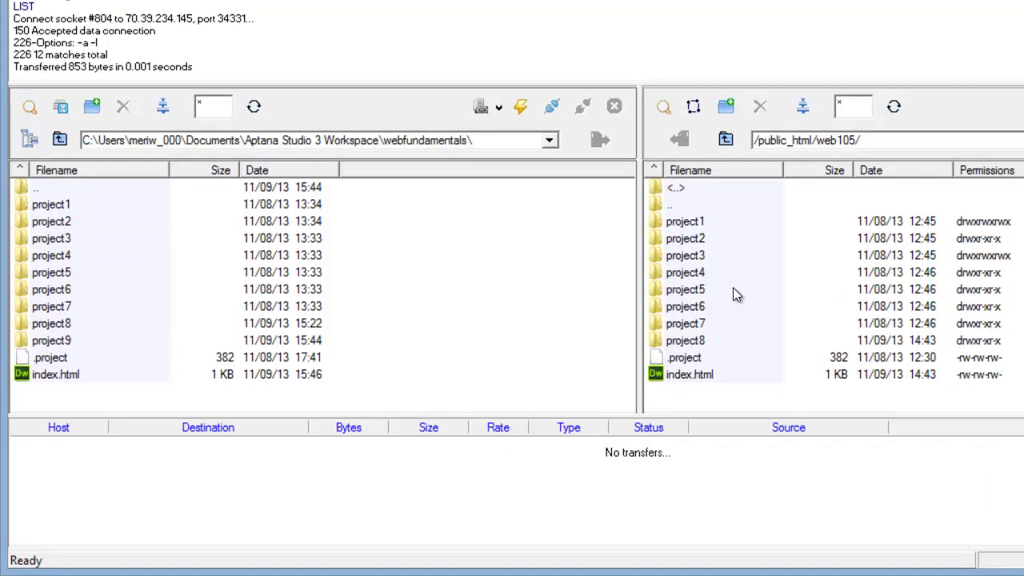
pyautogui.press('Tab')
pyautogui.press('Return')
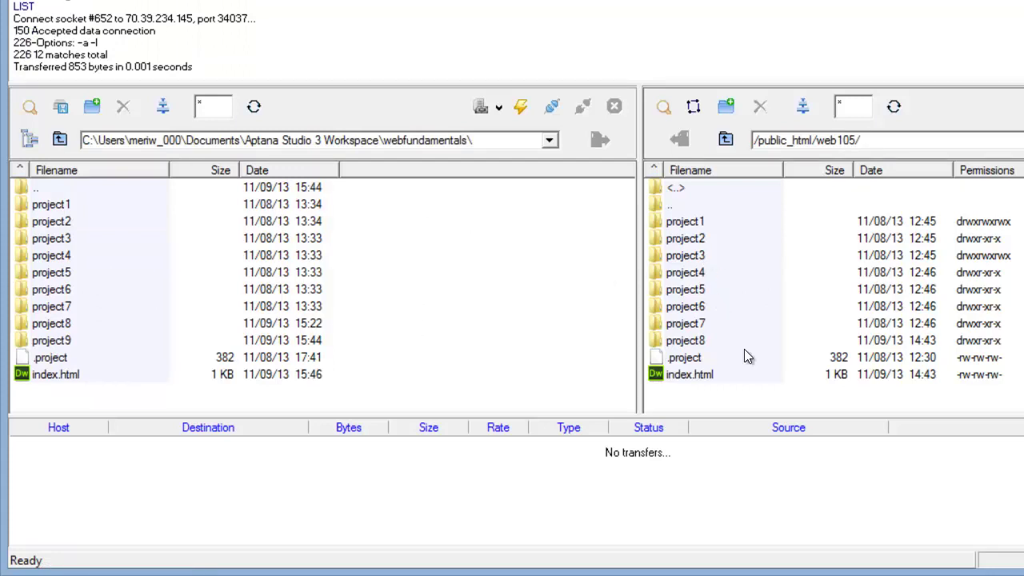
# Step: Upload the local project9 folder and the root index.html to /public_html/web105/, overwriting the existing index.html there
pyautogui.click(30, 342)
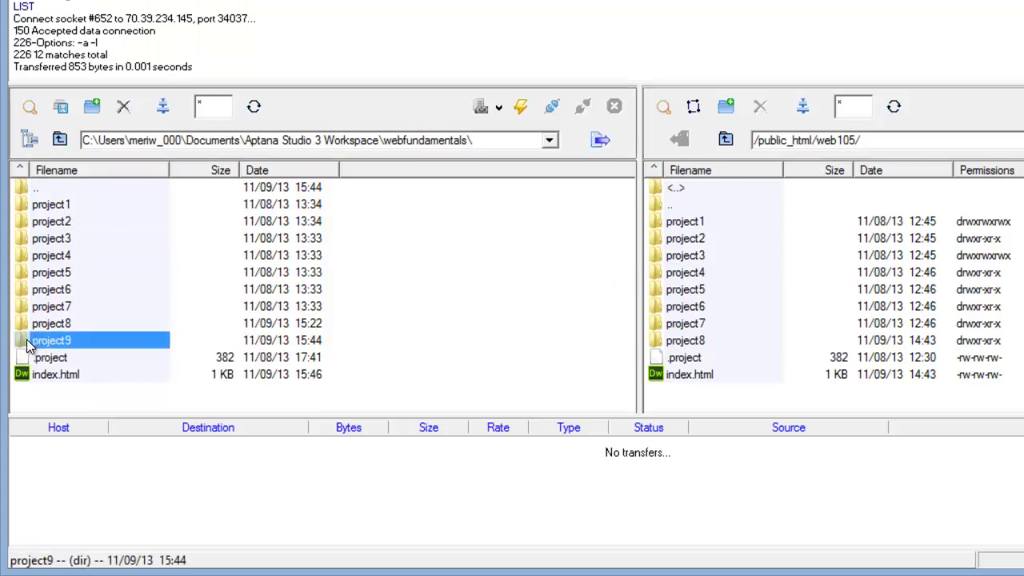
pyautogui.click(604, 147)
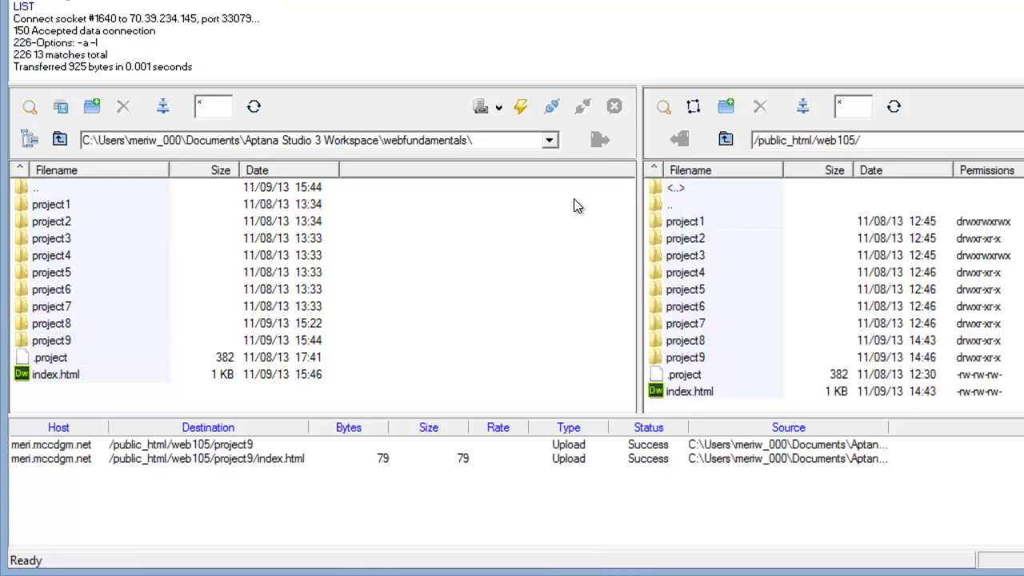
pyautogui.click(56, 376)
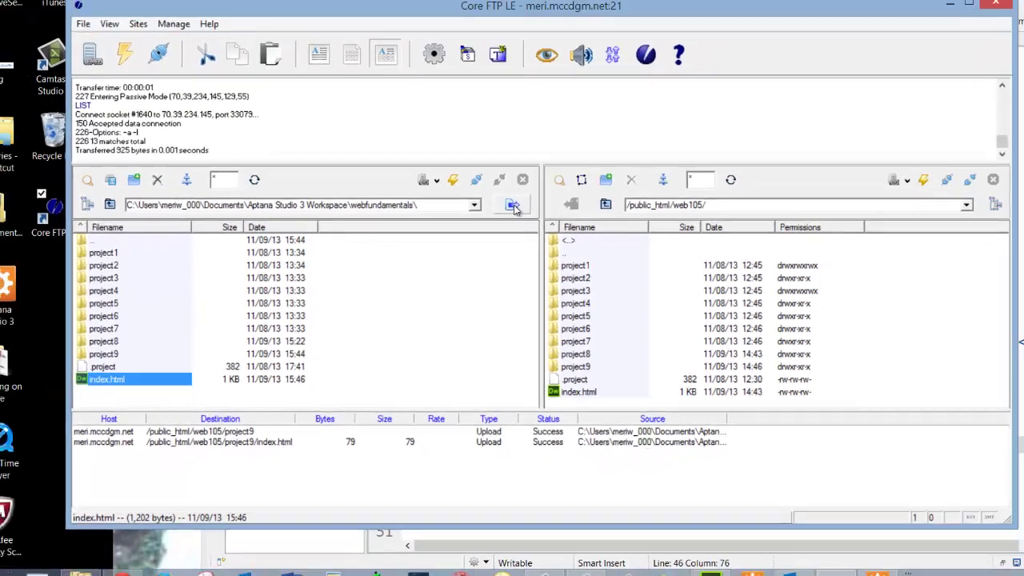
pyautogui.click(601, 140)
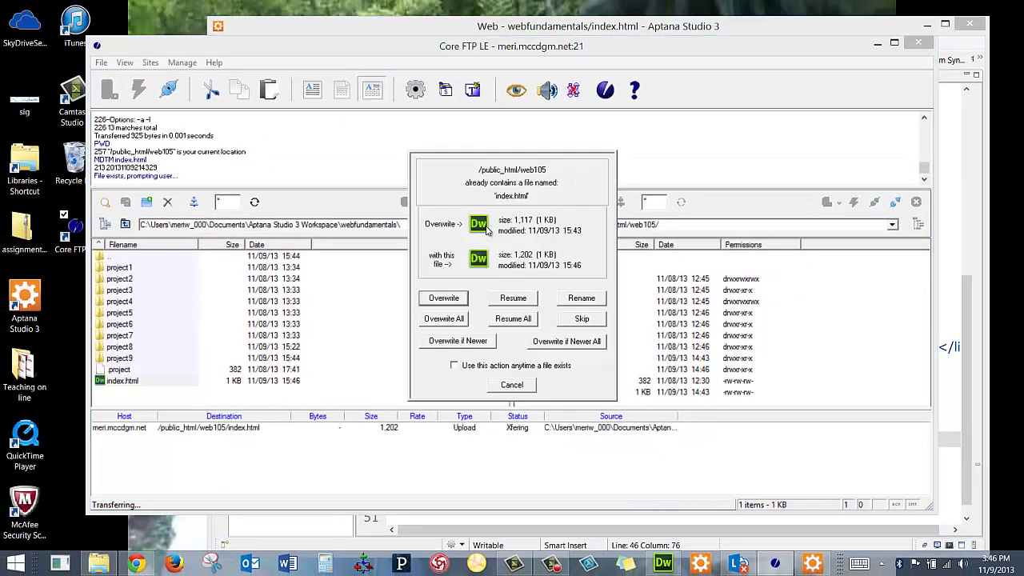
pyautogui.click(459, 300)
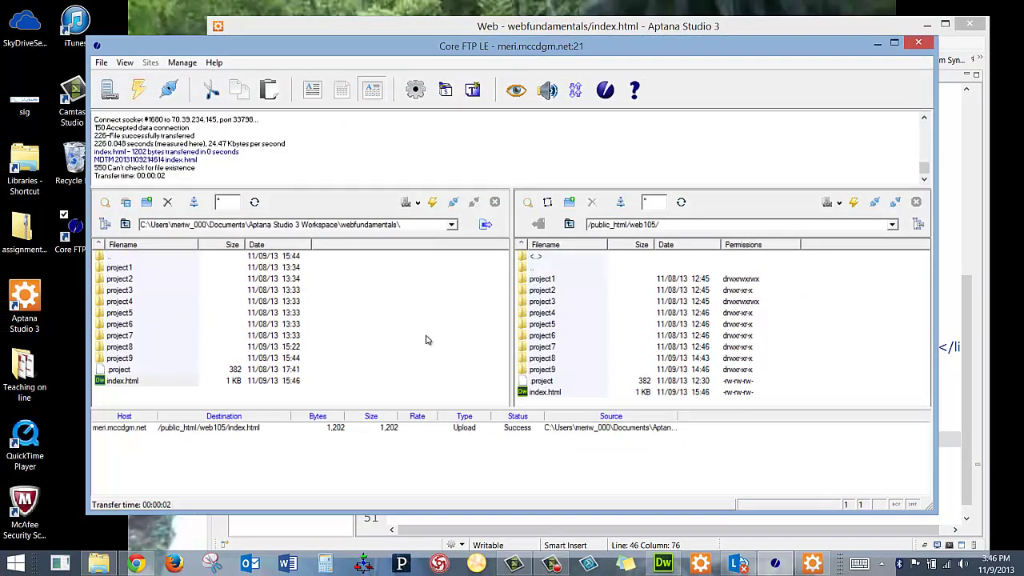
# Step: Switch to Firefox, load meri.mccdgm.net and check the Project 9 page by following its link from the web105 home page
pyautogui.click(174, 564)
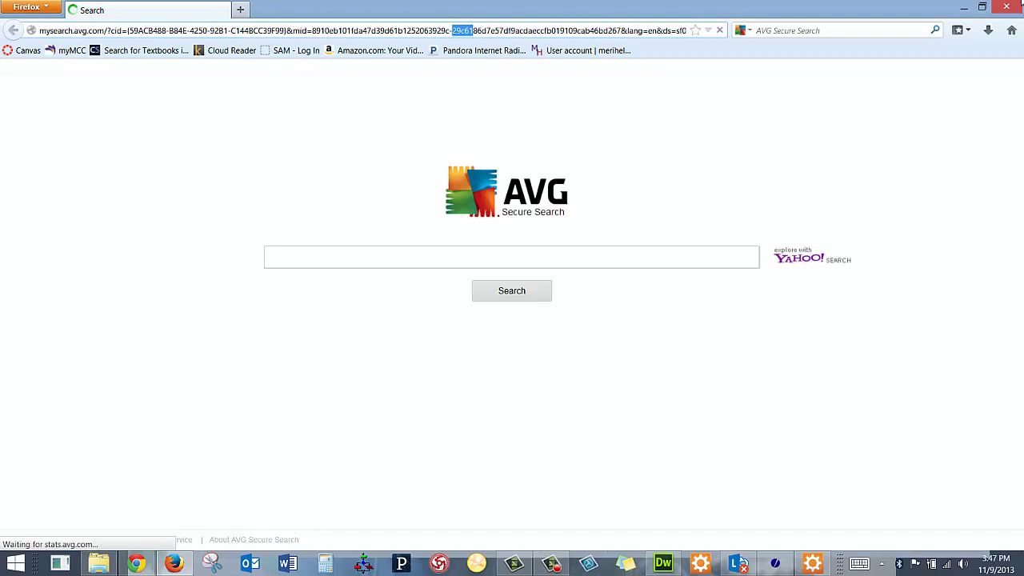
pyautogui.click(662, 30)
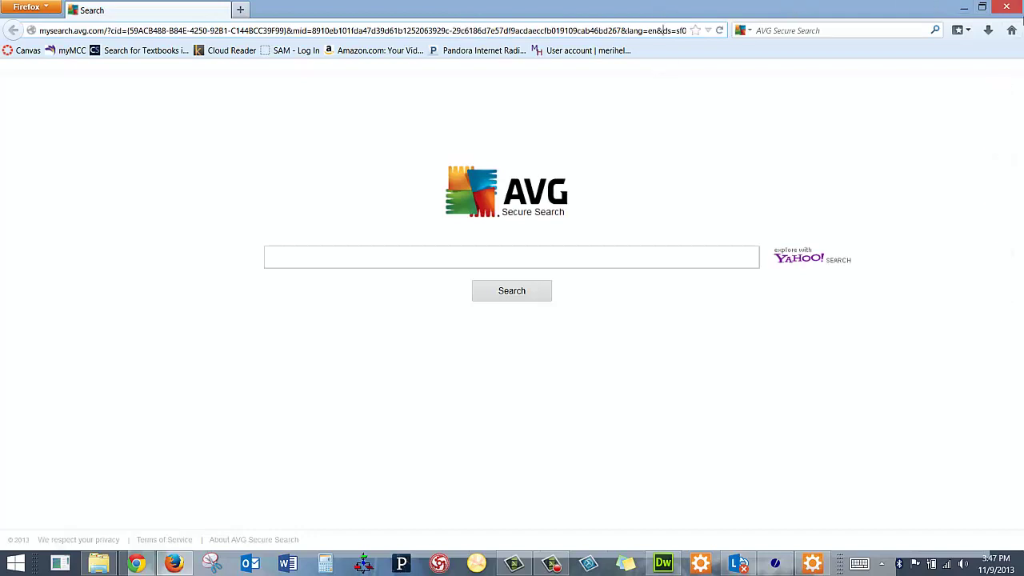
pyautogui.tripleClick(513, 29)
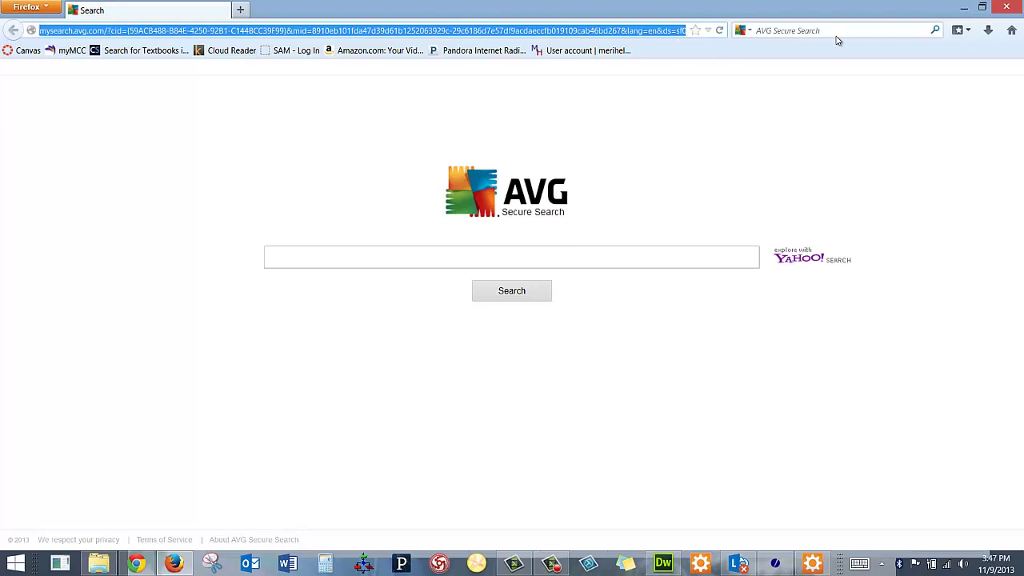
pyautogui.write('meri.mccdgm.net/')
pyautogui.press('Return')
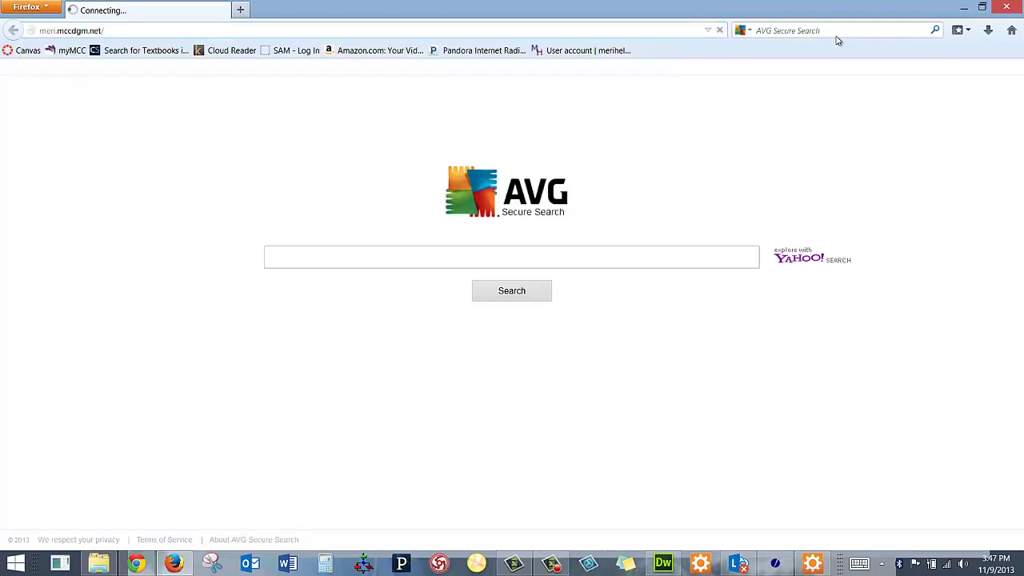
pyautogui.click(77, 163)
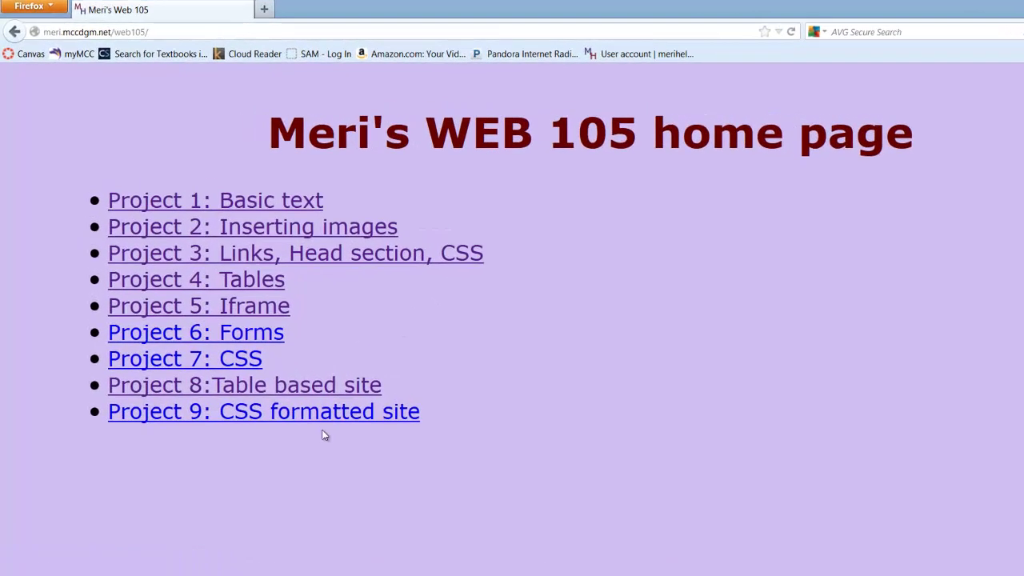
pyautogui.click(293, 375)
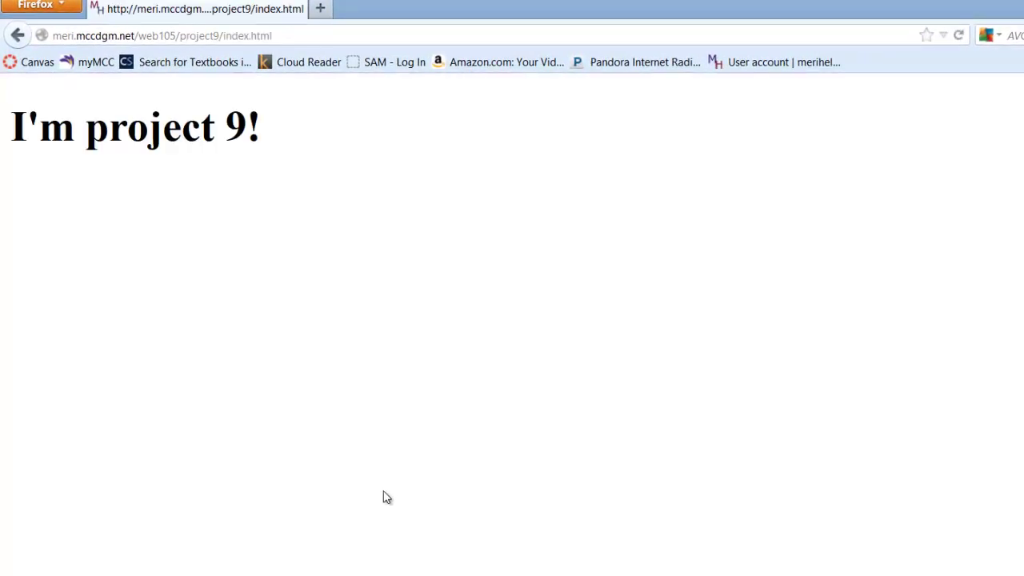